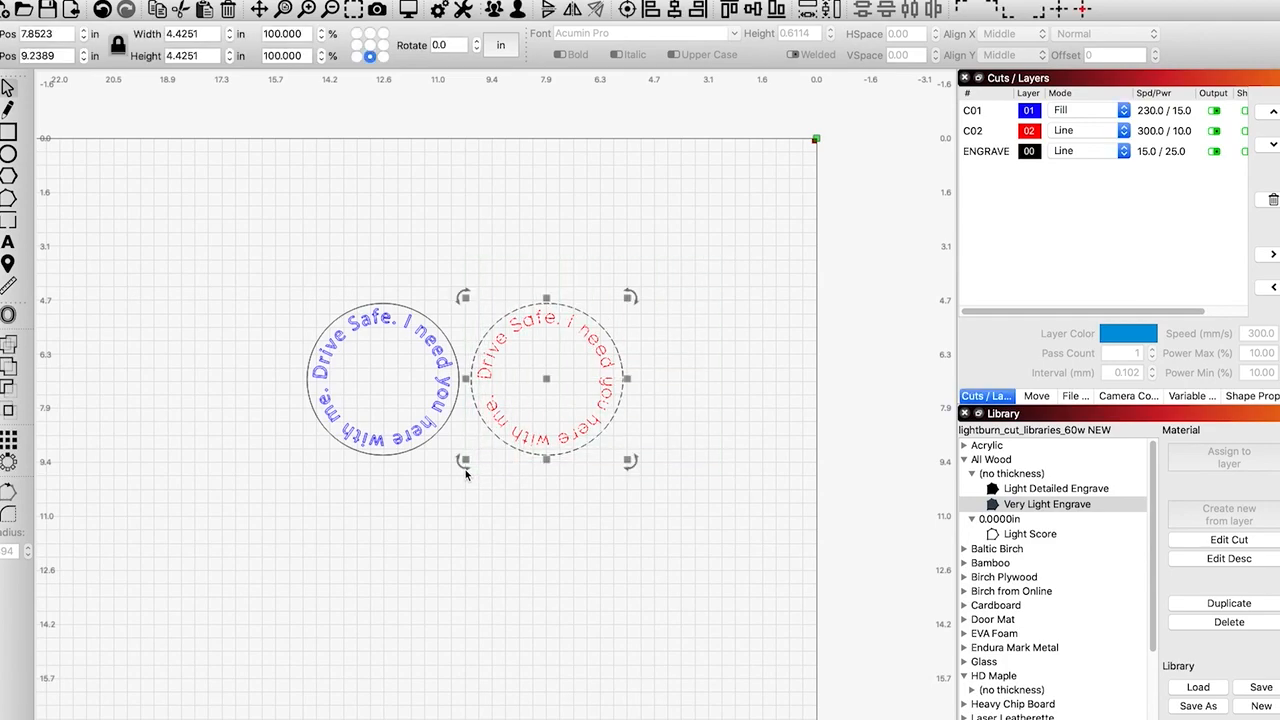
# Step: Move the red single-line text circle off the work area and preview the engraving of the blue filled circle
pyautogui.moveTo(484, 371); pyautogui.dragTo(861, 335)
pyautogui.click(408, 10)
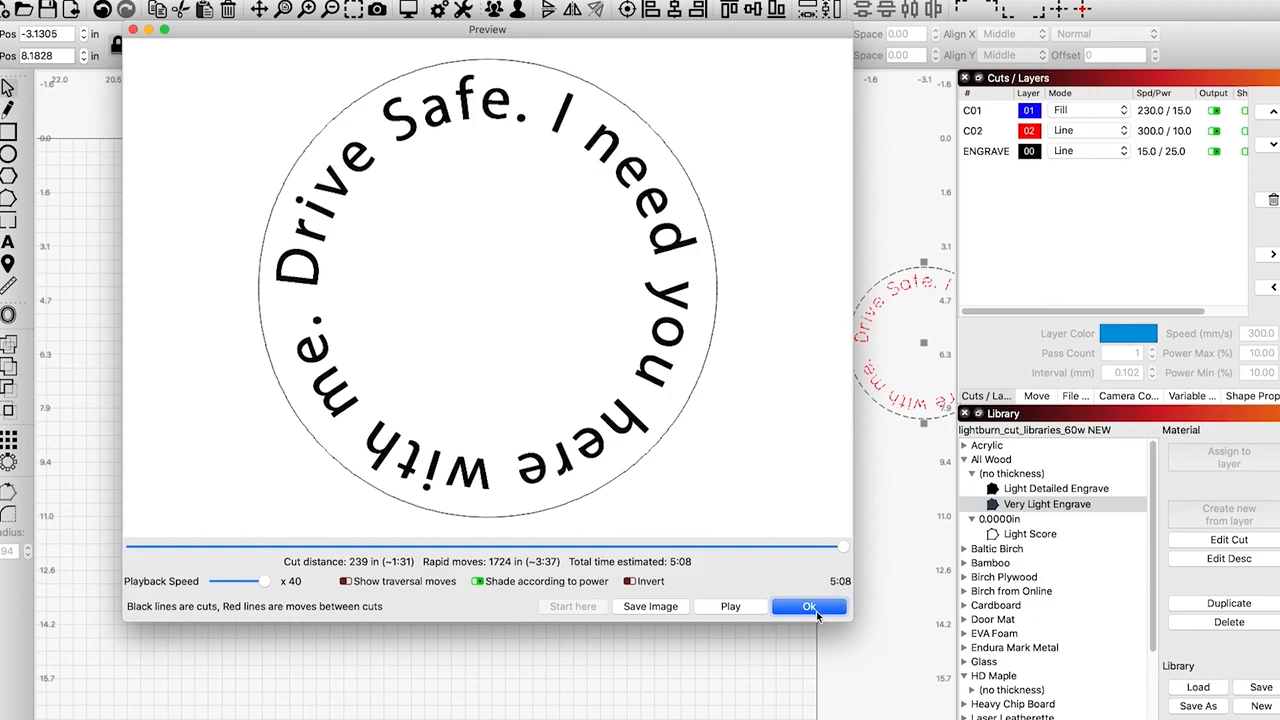
pyautogui.click(809, 607)
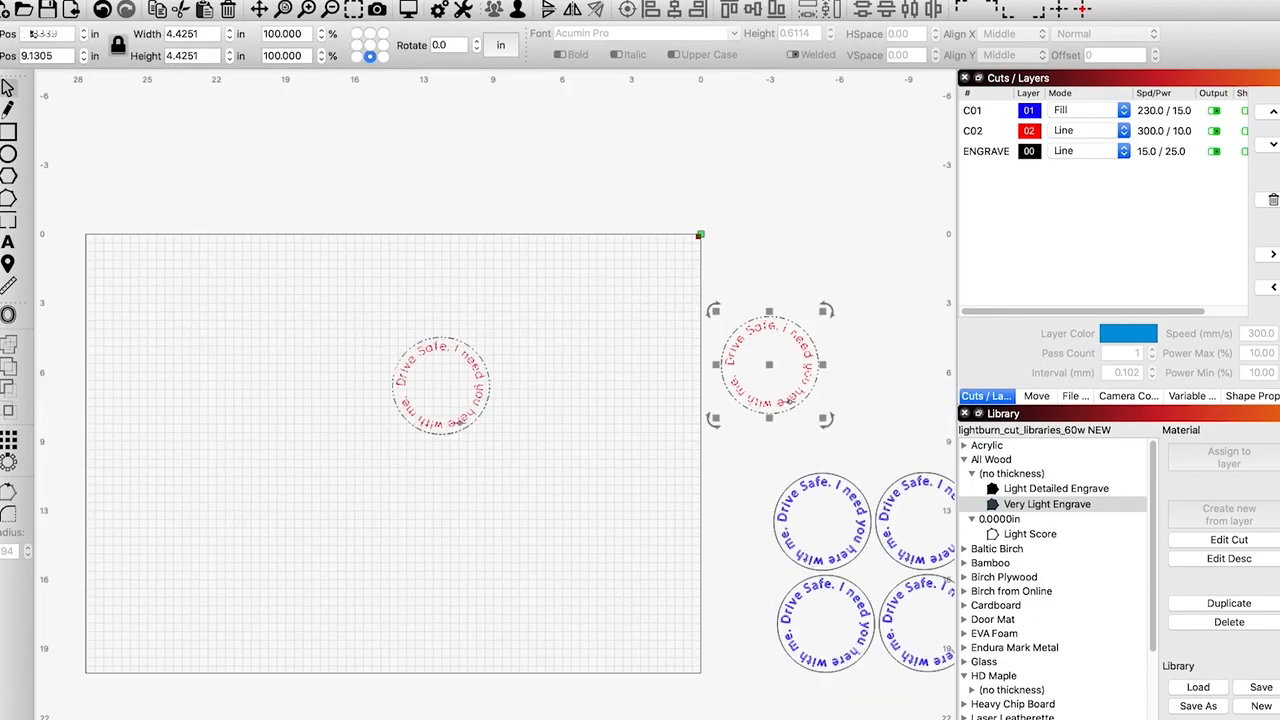
# Step: Place the red single-line text circle on the work area and preview its estimated engraving time
pyautogui.moveTo(766, 366); pyautogui.dragTo(443, 377)
pyautogui.hotkey('alt', 'p')
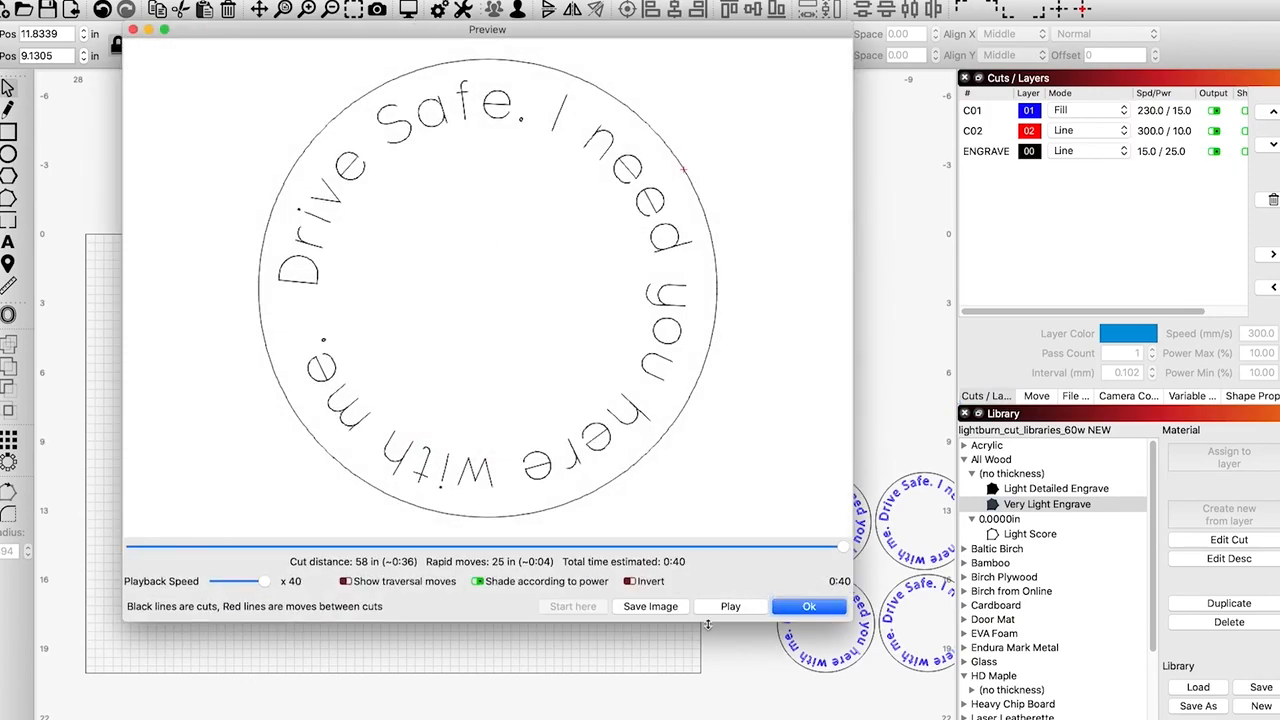
pyautogui.click(827, 611)
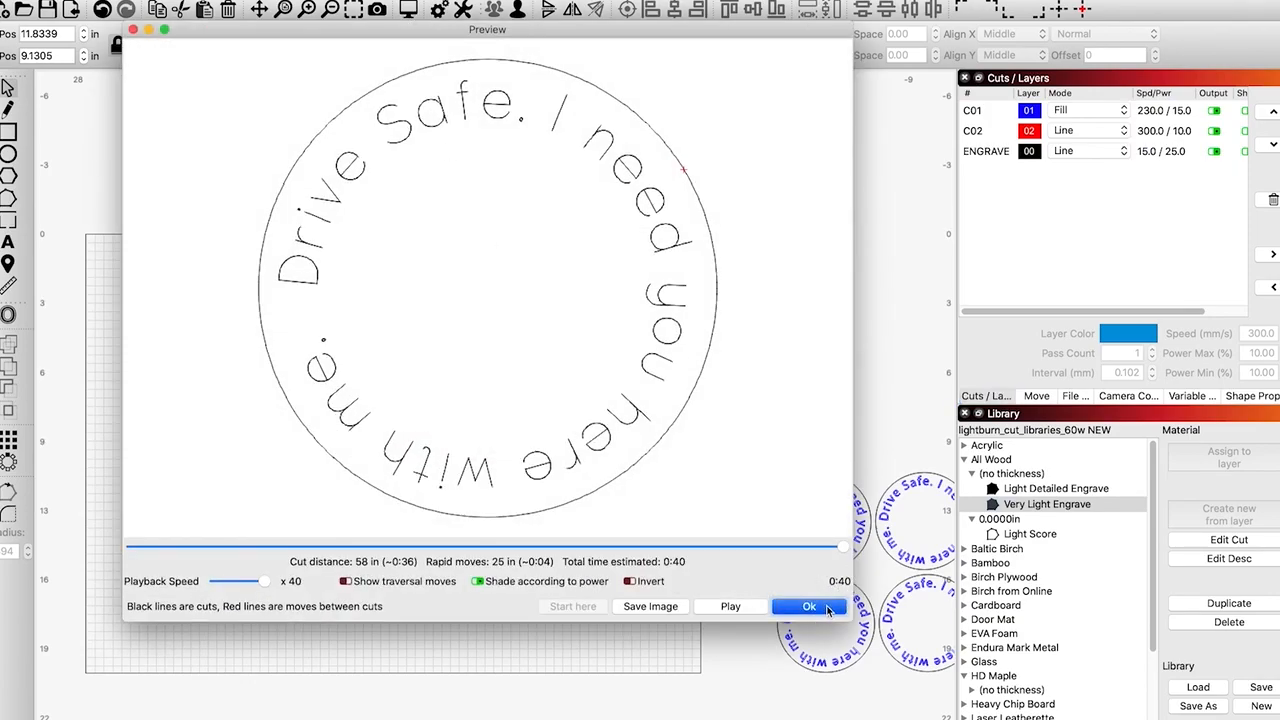
# Step: Arrange four red single-line text circles in a two-by-two grid on the work area and preview the job
pyautogui.moveTo(432, 436); pyautogui.dragTo(832, 345)
pyautogui.moveTo(854, 482); pyautogui.dragTo(828, 407)
pyautogui.click(882, 289)
pyautogui.moveTo(882, 289); pyautogui.dragTo(556, 372)
pyautogui.press('super+v')
pyautogui.moveTo(602, 316); pyautogui.dragTo(346, 506)
pyautogui.moveTo(527, 409); pyautogui.dragTo(543, 470)
pyautogui.click(408, 10)
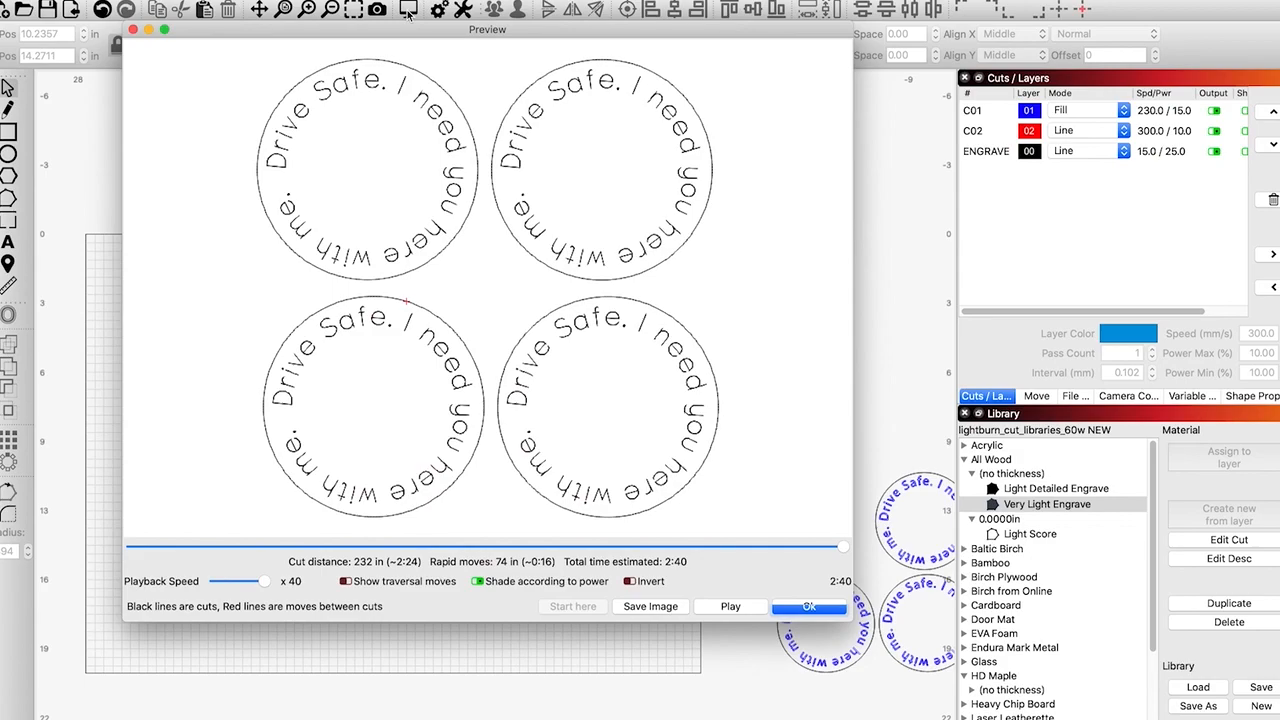
pyautogui.click(826, 610)
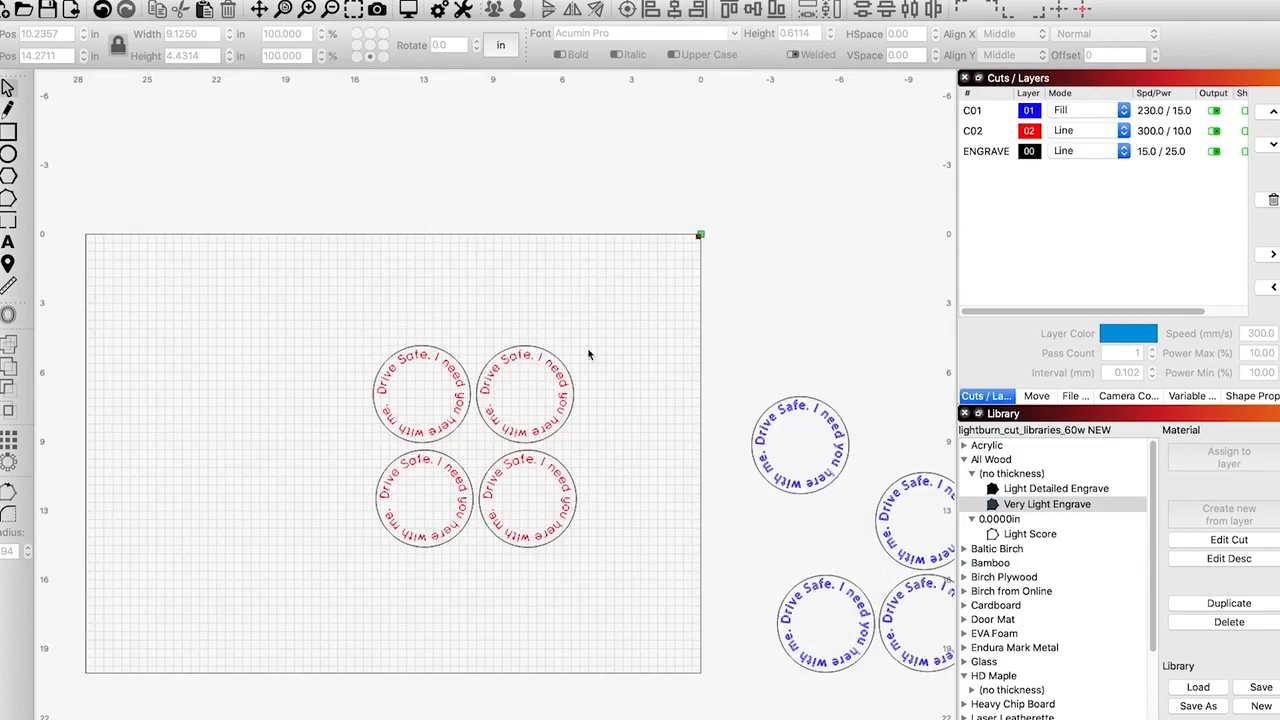
# Step: Swap the four red circles on the work area for the four blue filled ones and preview their engraving time
pyautogui.moveTo(624, 308); pyautogui.dragTo(348, 608)
pyautogui.moveTo(475, 446); pyautogui.dragTo(853, 167)
pyautogui.moveTo(767, 405); pyautogui.dragTo(787, 474)
pyautogui.moveTo(943, 452); pyautogui.dragTo(765, 688)
pyautogui.moveTo(873, 571); pyautogui.dragTo(481, 477)
pyautogui.click(408, 9)
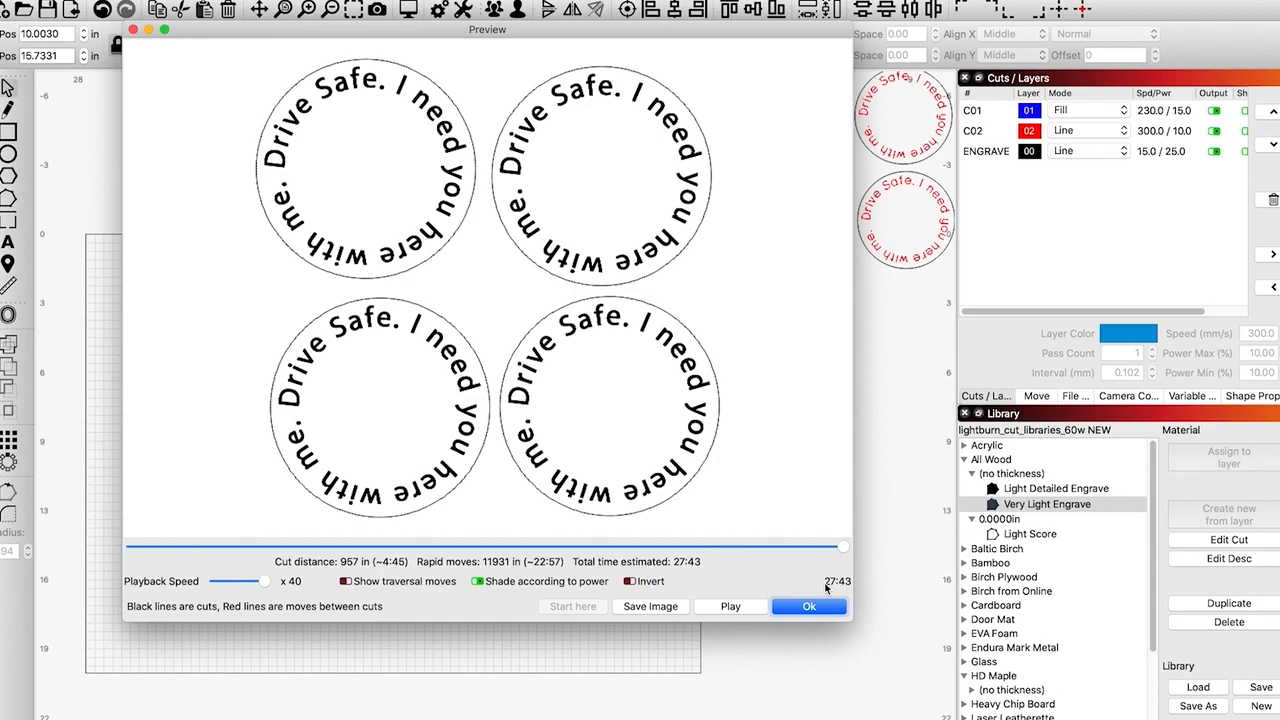
pyautogui.click(809, 607)
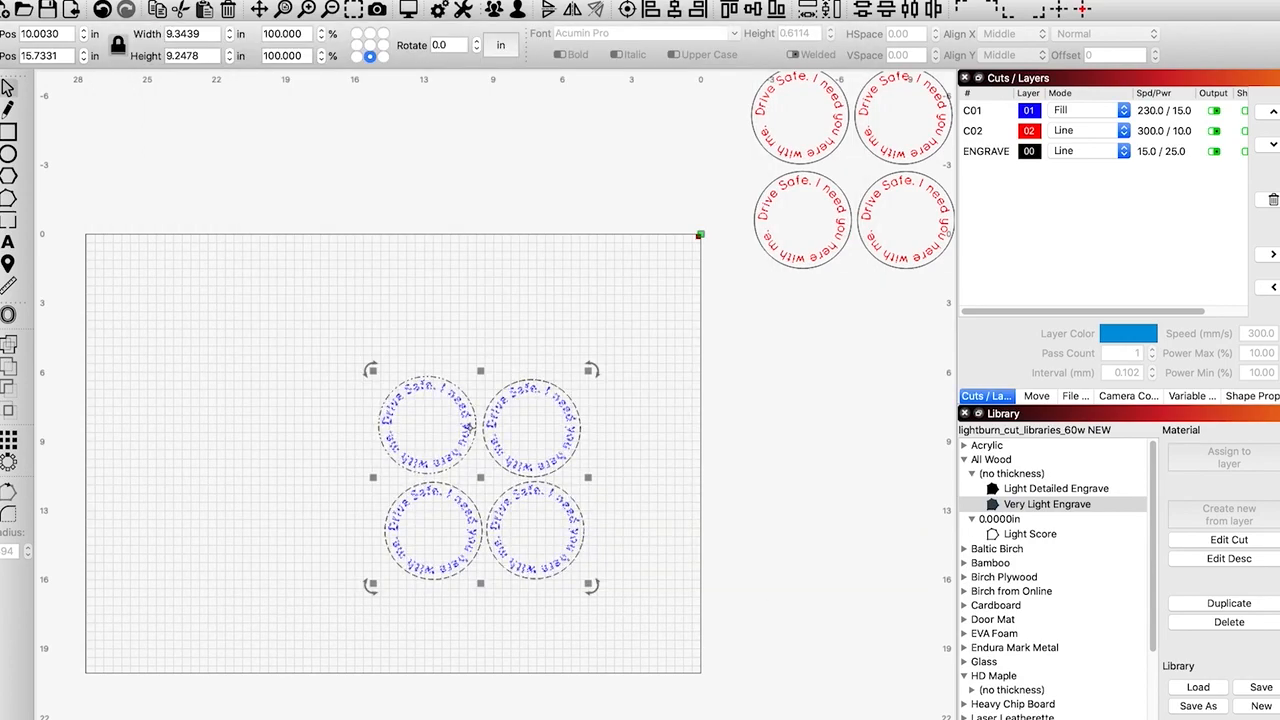
pyautogui.moveTo(492, 458); pyautogui.dragTo(890, 485)
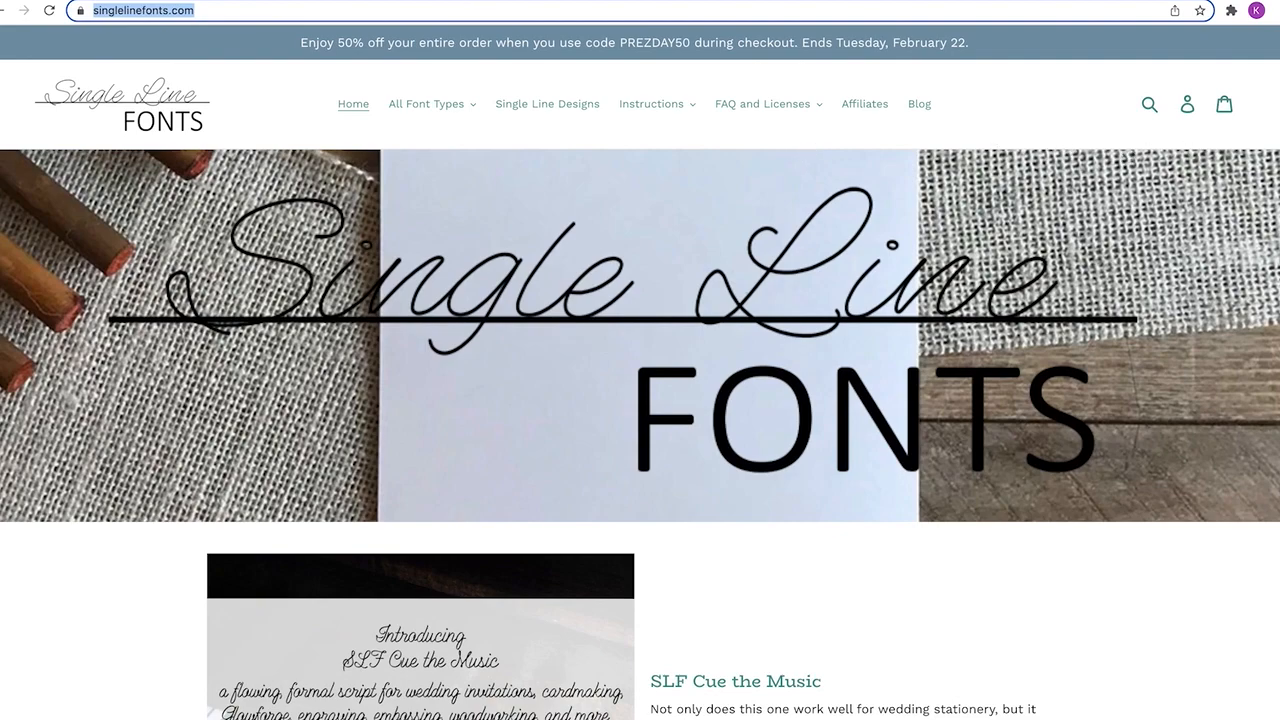
# Step: Switch to the browser and look through the featured fonts, collections and testimonials on the singlelinefonts.com home page
pyautogui.scroll(-2, 640, 372)
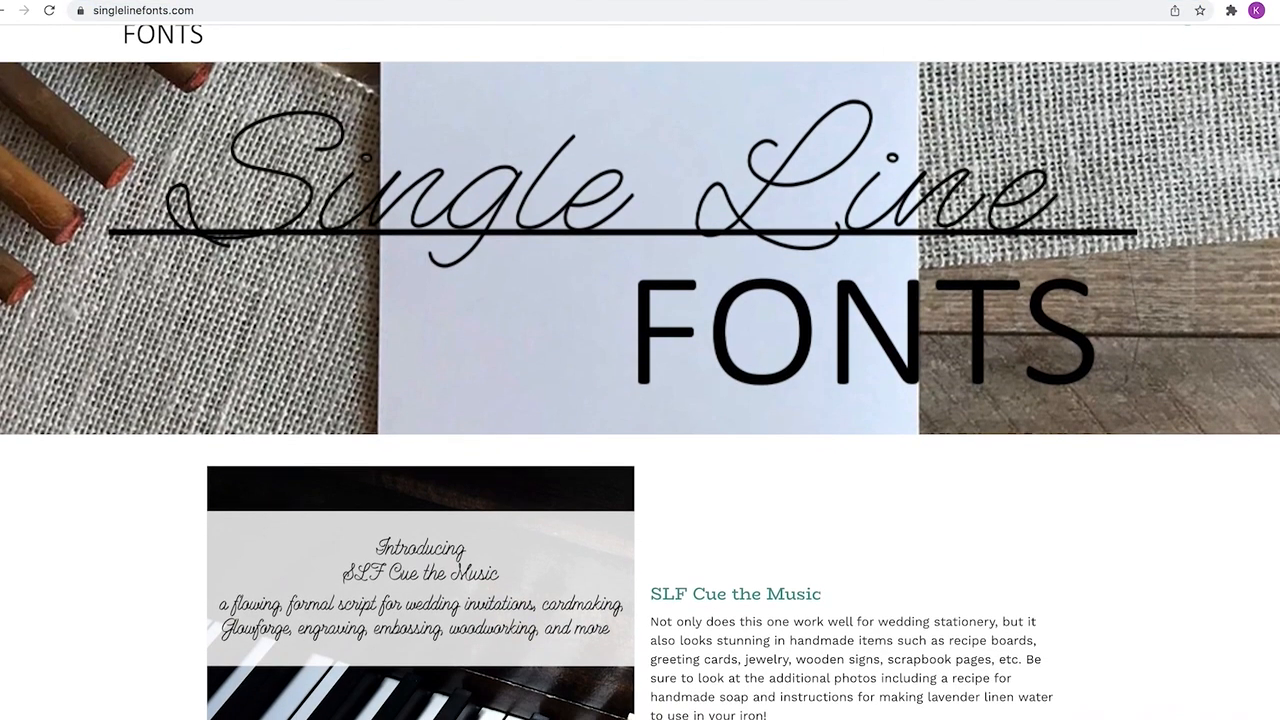
pyautogui.scroll(-6, 1273, 190)
pyautogui.scroll(-3, 1273, 190)
pyautogui.scroll(-6, 1266, 215)
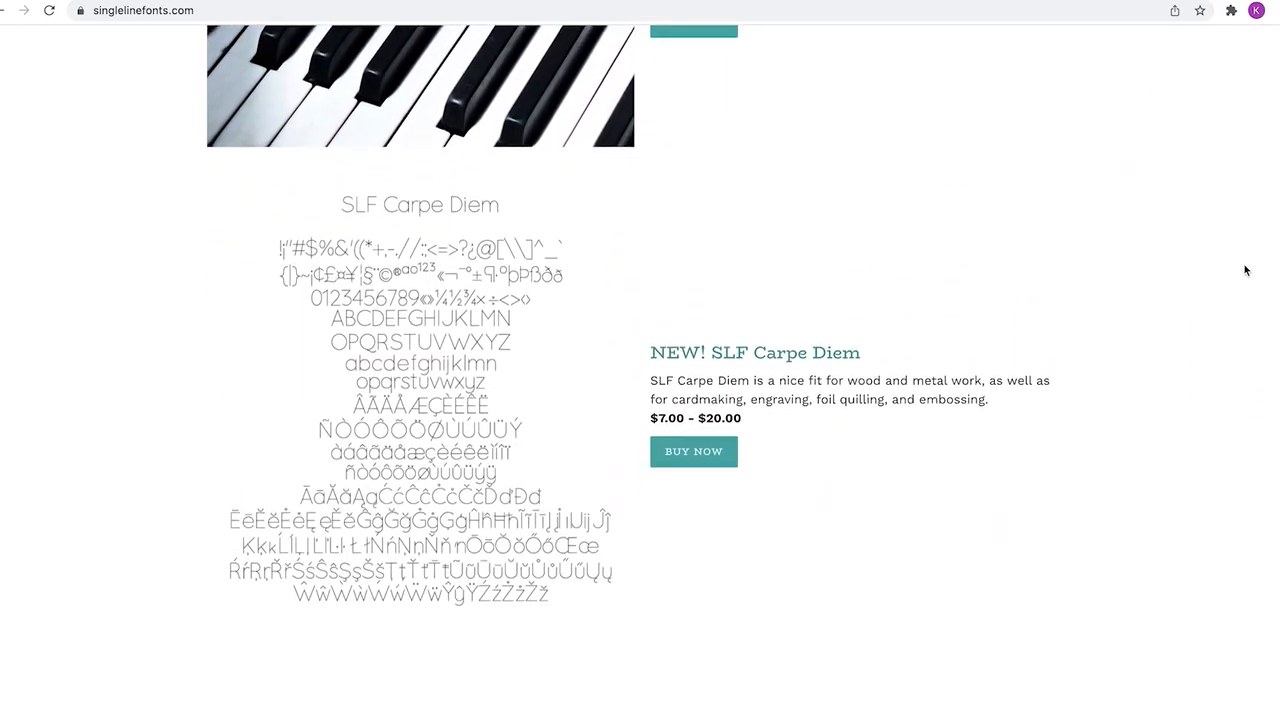
pyautogui.scroll(-6, 1245, 270)
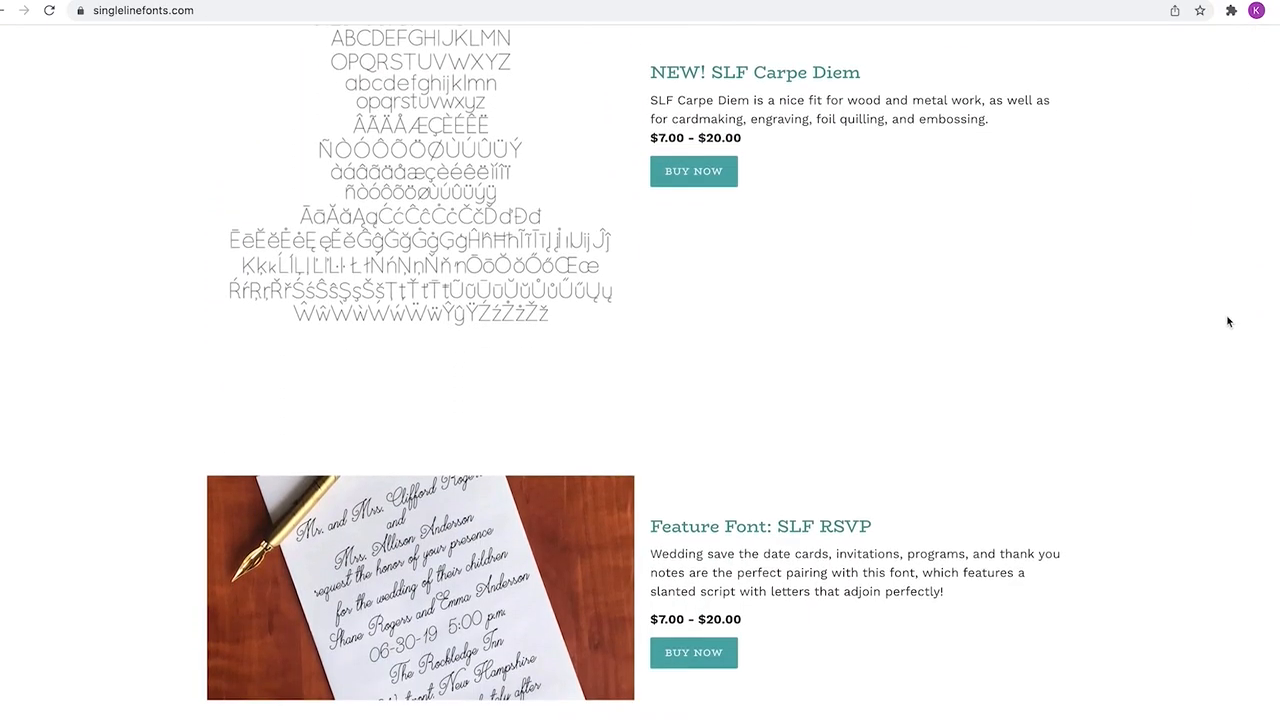
pyautogui.scroll(-5, 1228, 321)
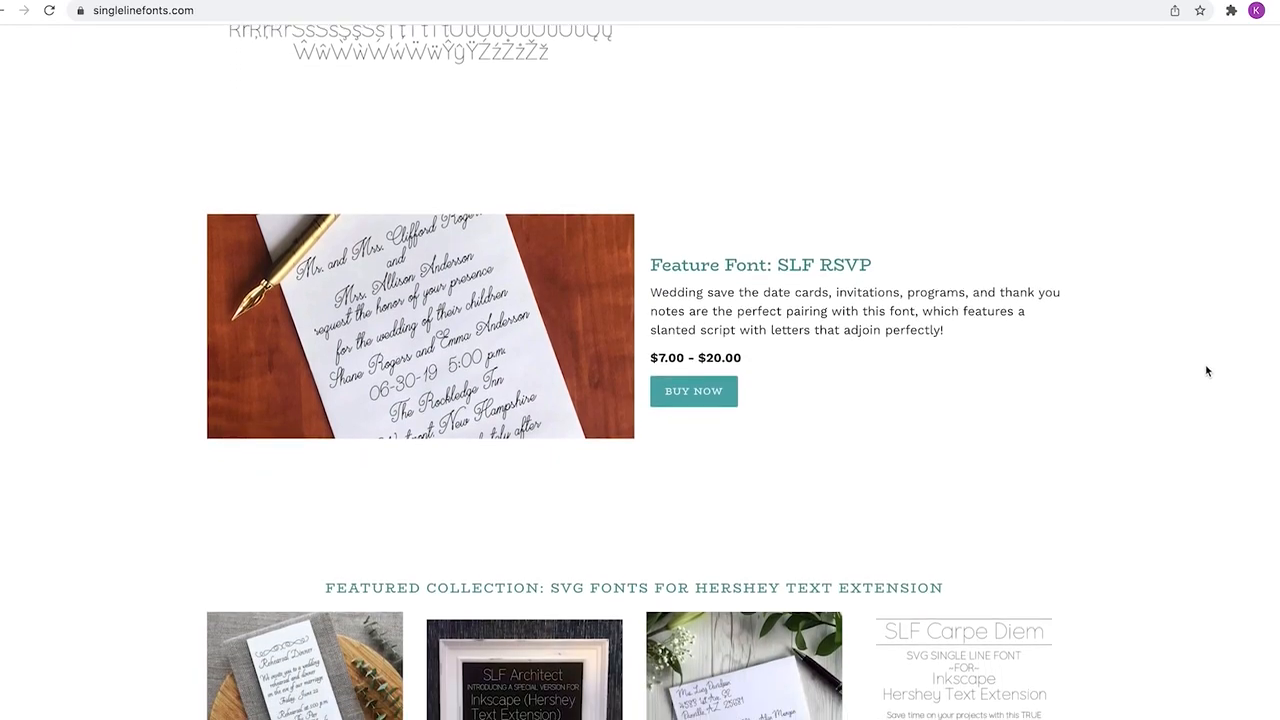
pyautogui.scroll(-10, 1207, 371)
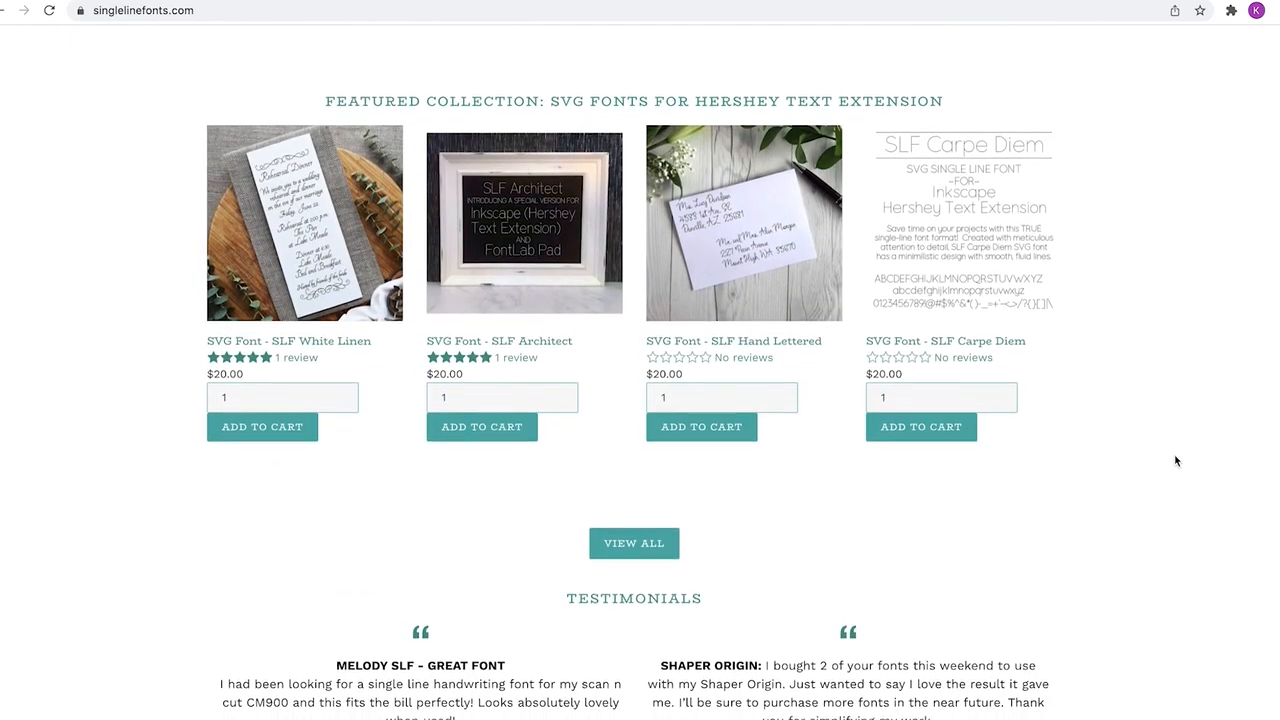
pyautogui.scroll(-12, 1176, 461)
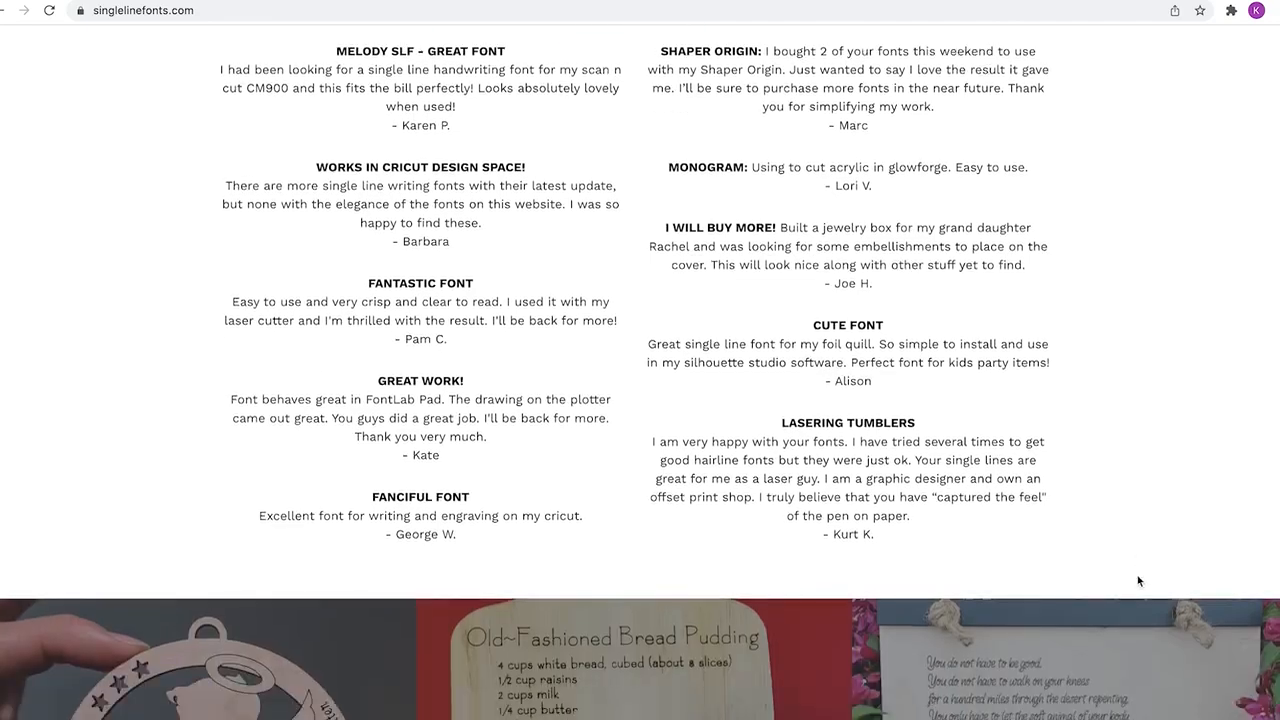
pyautogui.scroll(-10, 1130, 610)
pyautogui.scroll(-3, 1120, 680)
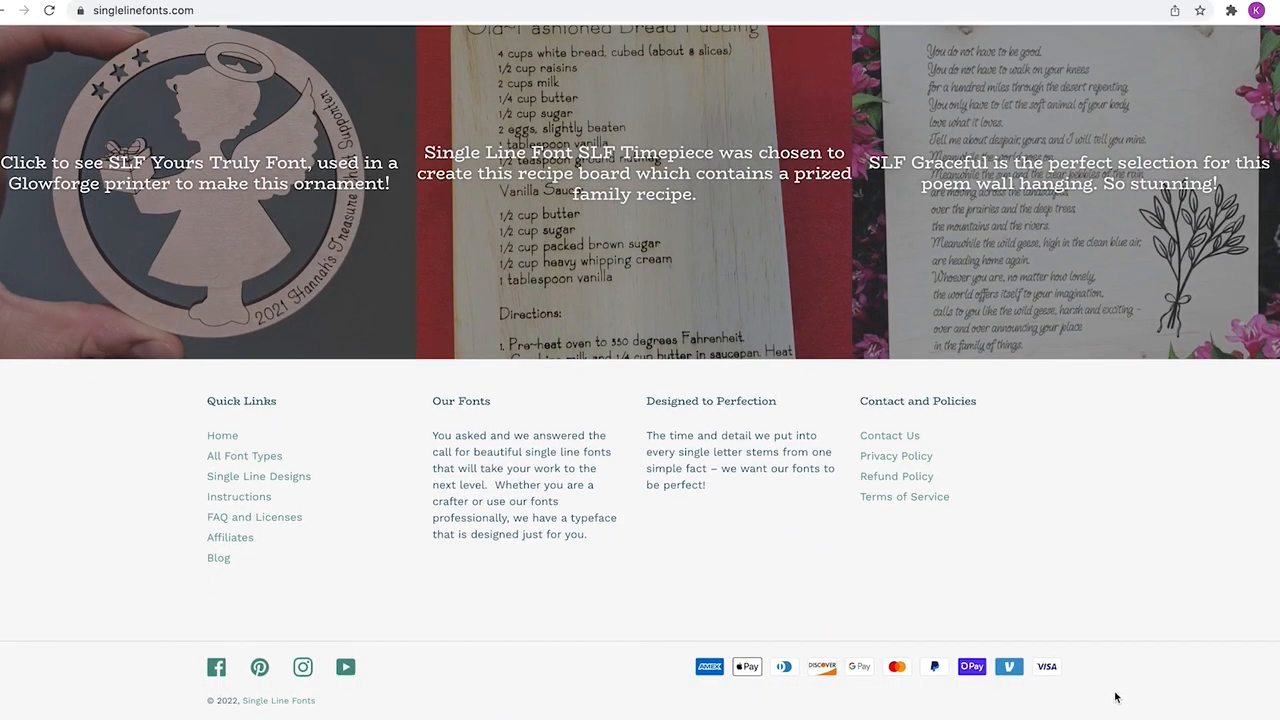
pyautogui.scroll(20, 1116, 698)
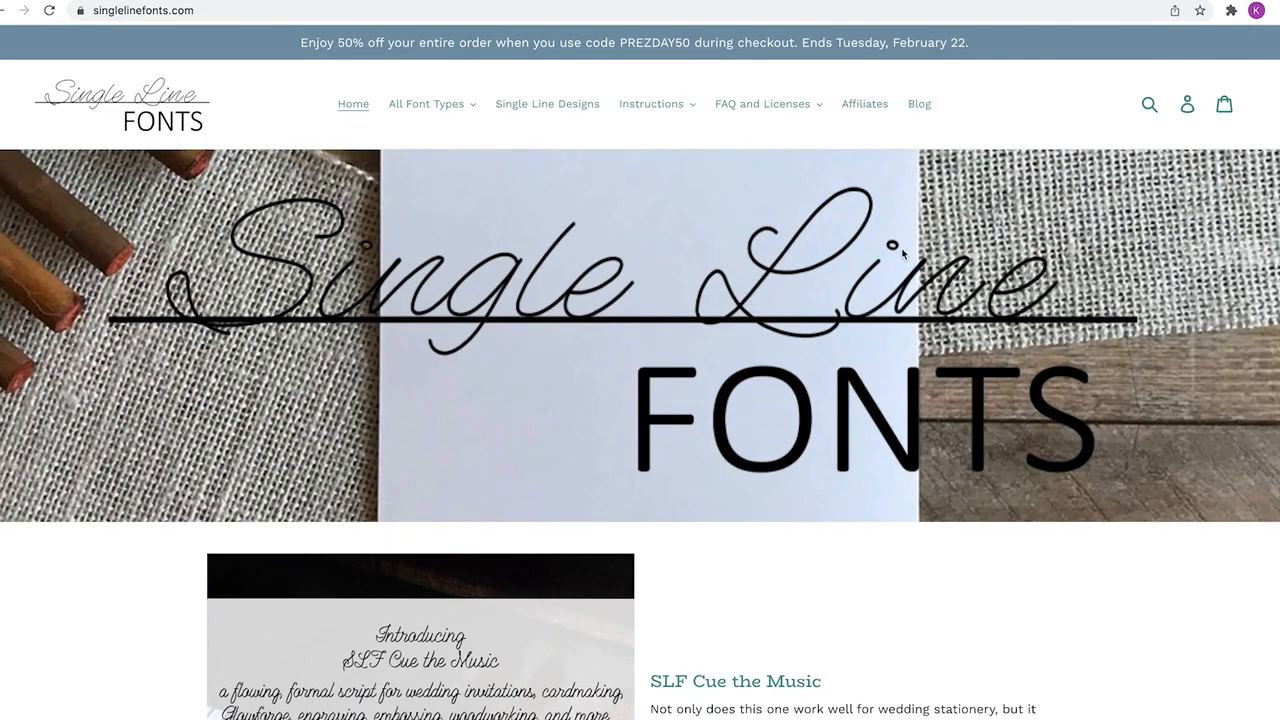
# Step: Open the Single Line Fonts collection for TTF, OTF, OPF and FontLab Pad and browse the available fonts
pyautogui.click(470, 110)
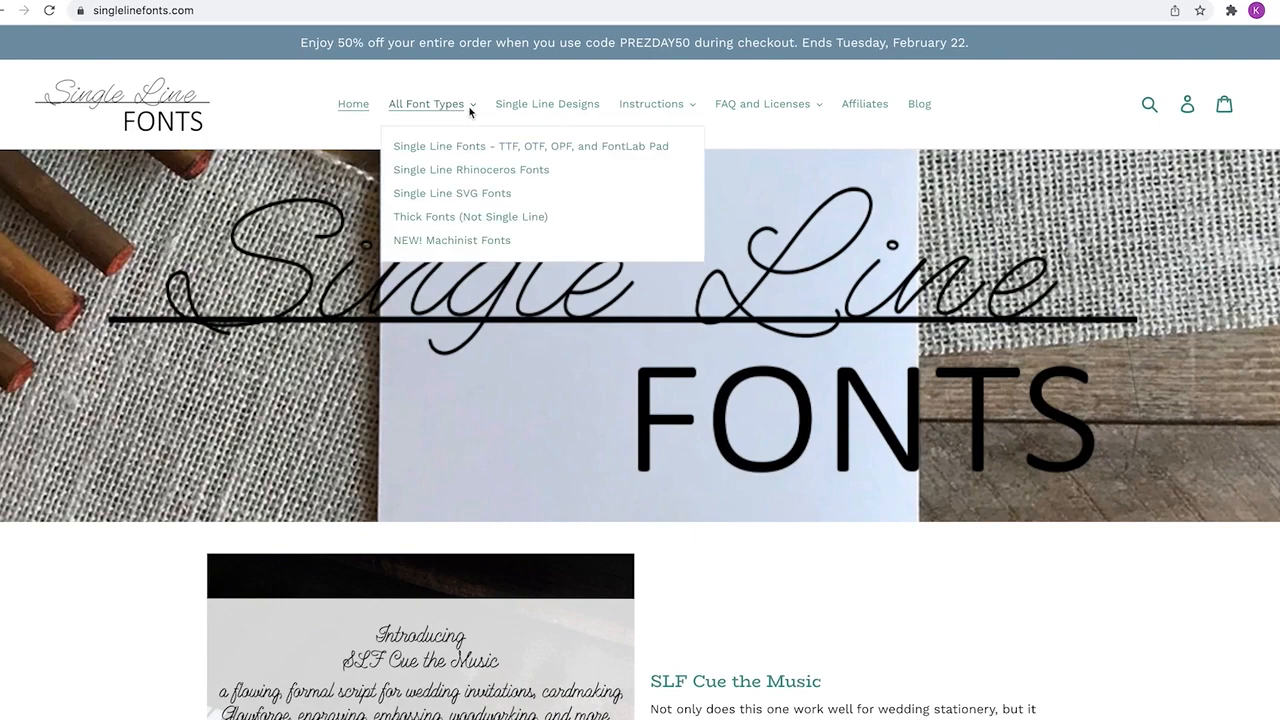
pyautogui.click(486, 146)
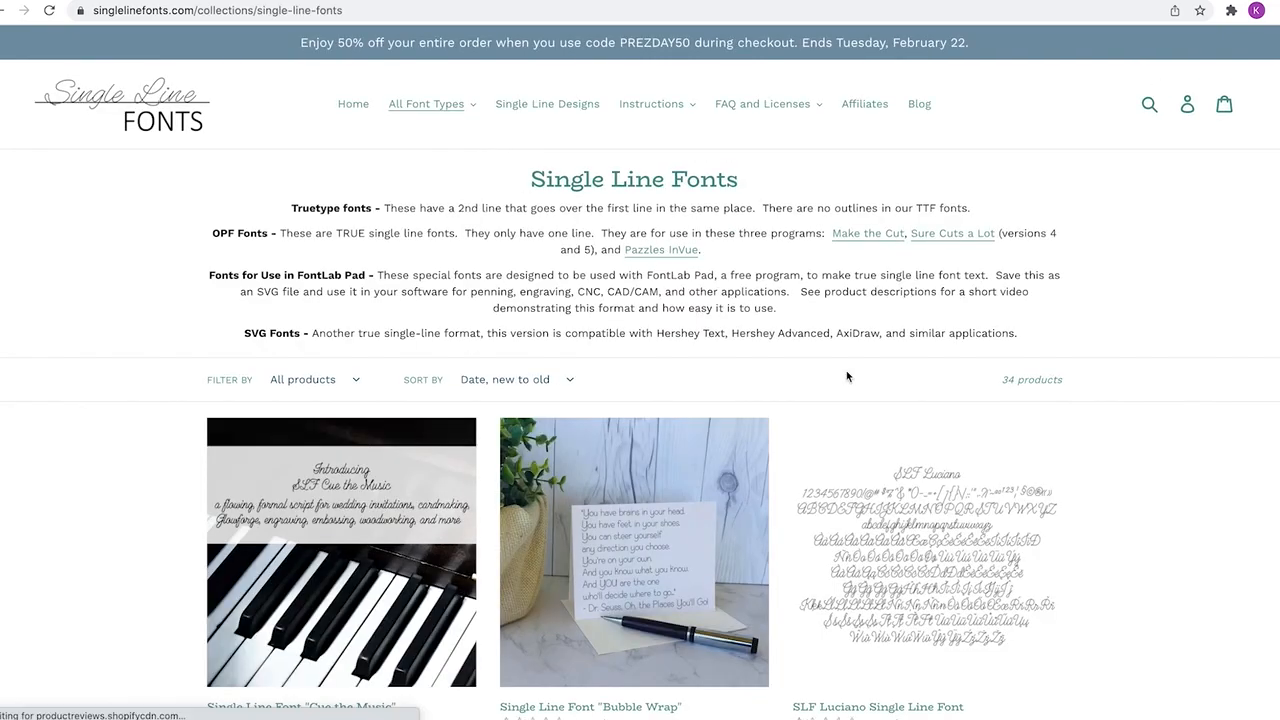
pyautogui.scroll(-1, 986, 571)
pyautogui.scroll(-6, 1250, 457)
pyautogui.scroll(-6, 1220, 522)
pyautogui.scroll(5, 1210, 495)
pyautogui.scroll(8, 1210, 495)
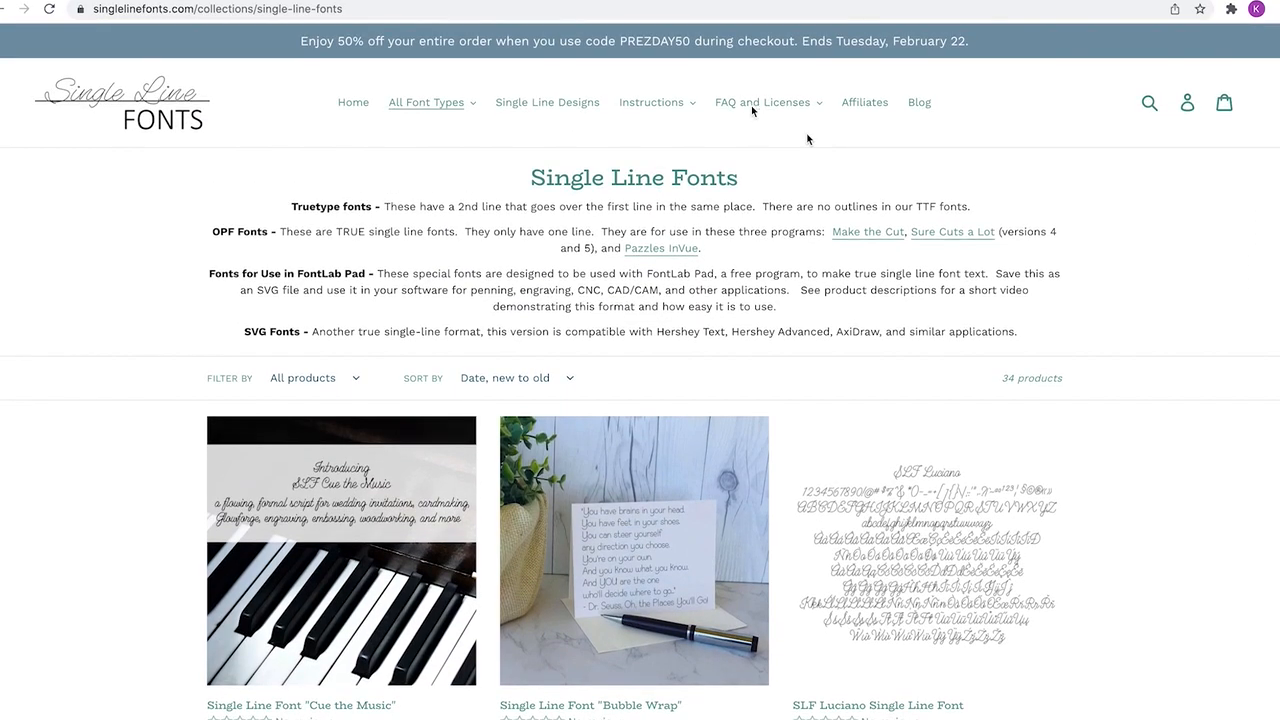
# Step: Open the End User License Agreement for fonts and read through the desktop and commercial license terms
pyautogui.click(788, 110)
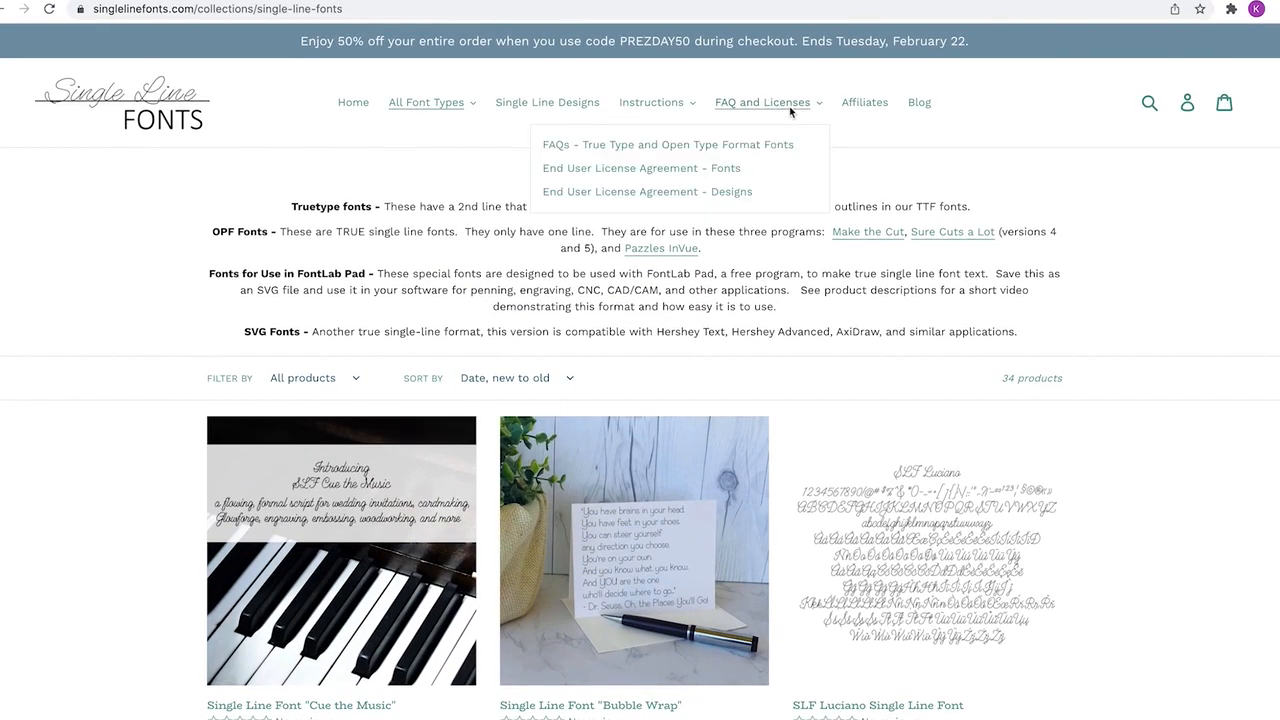
pyautogui.click(730, 172)
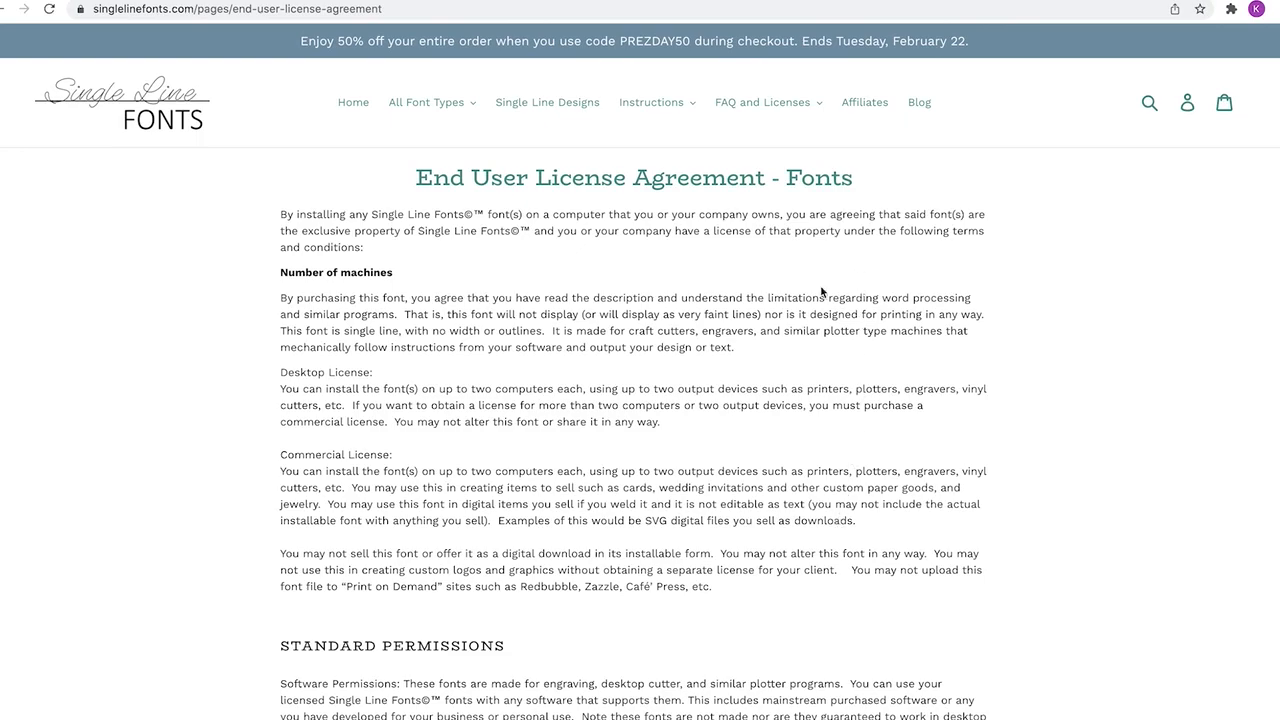
pyautogui.scroll(-5, 1270, 300)
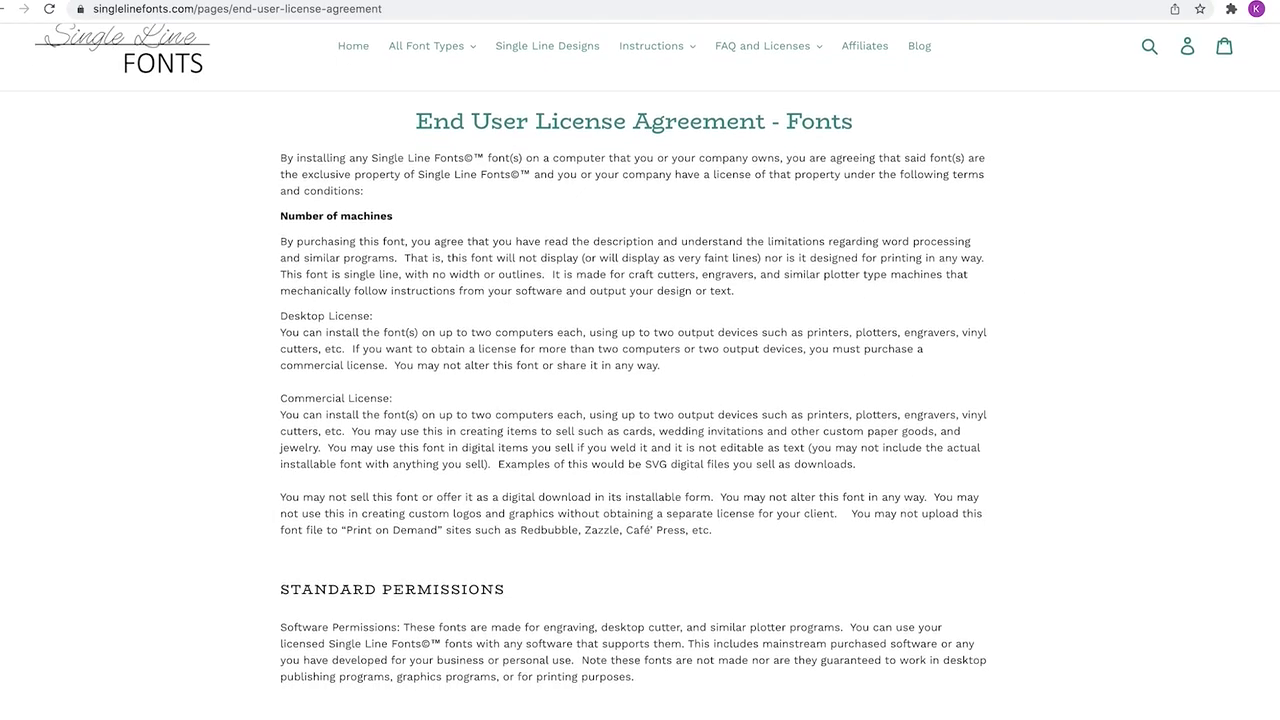
pyautogui.scroll(-7, 1260, 400)
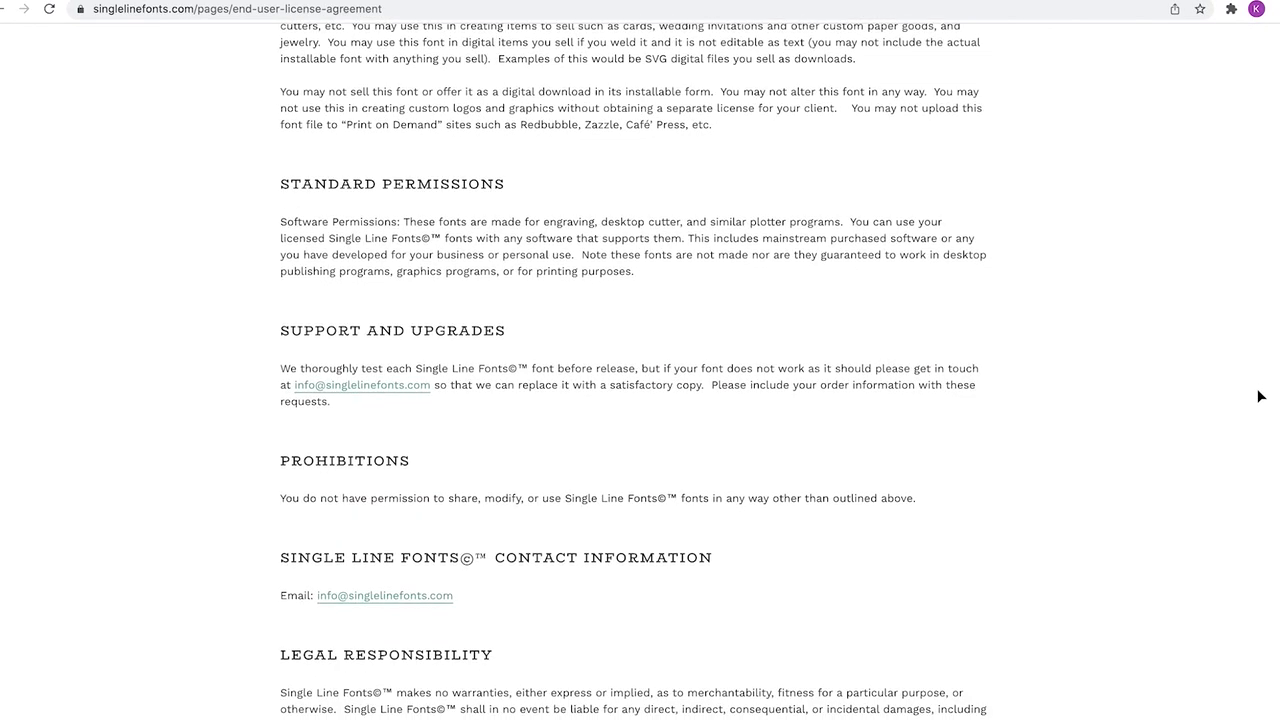
pyautogui.scroll(-3, 1250, 500)
pyautogui.scroll(12, 1234, 571)
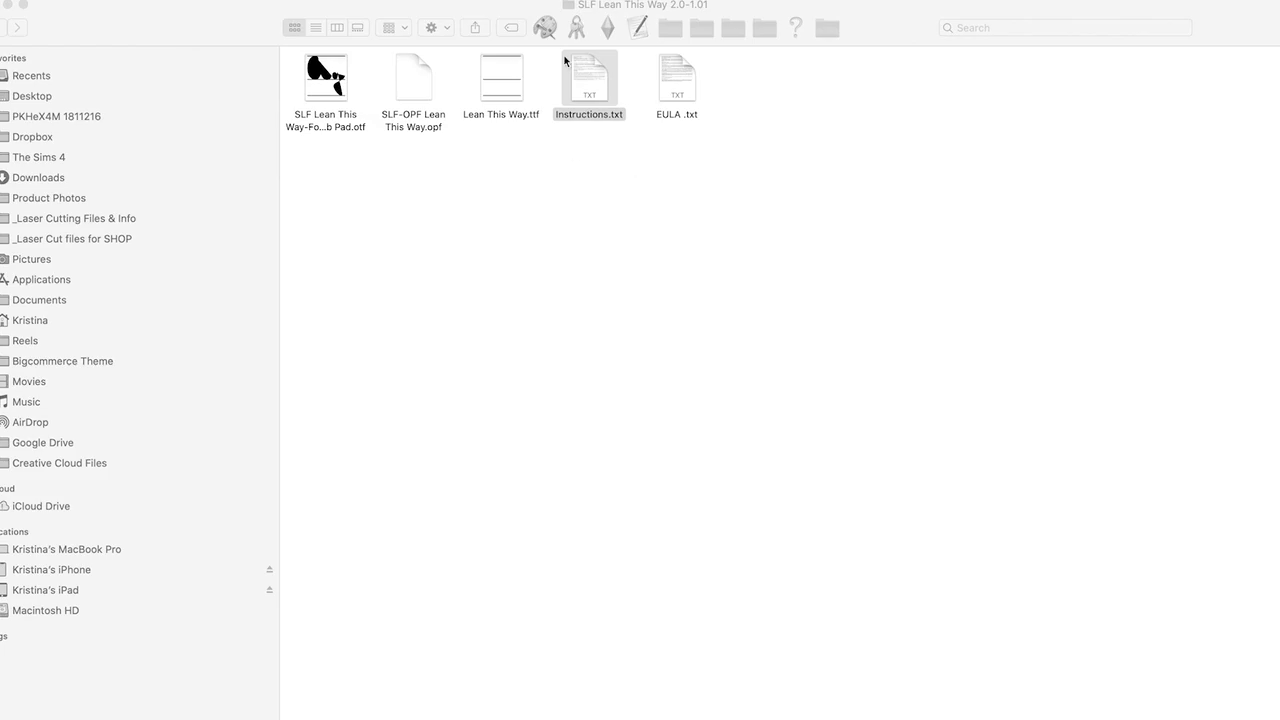
# Step: In the SLF Lean This Way folder in Finder, open Instructions.txt, enlarge its window, read the TTF version notes and close it
pyautogui.doubleClick(598, 88)
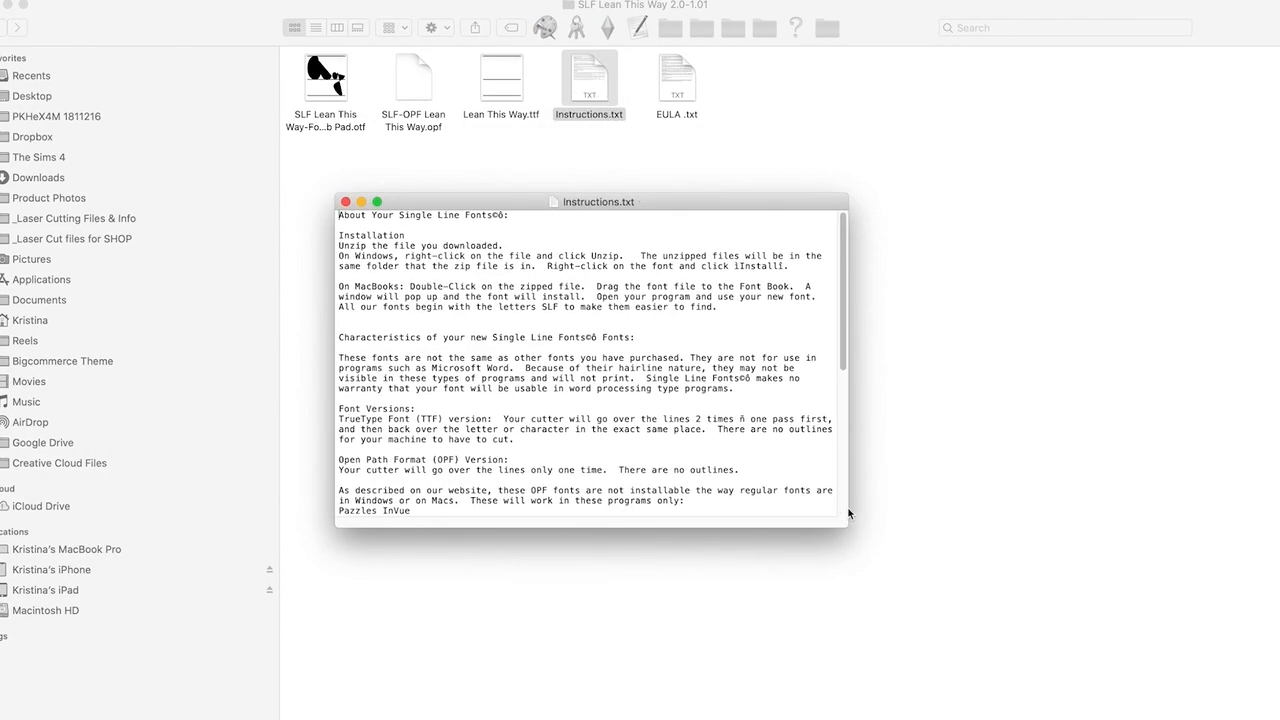
pyautogui.moveTo(848, 527); pyautogui.dragTo(1062, 687)
pyautogui.scroll(-2, 1051, 410)
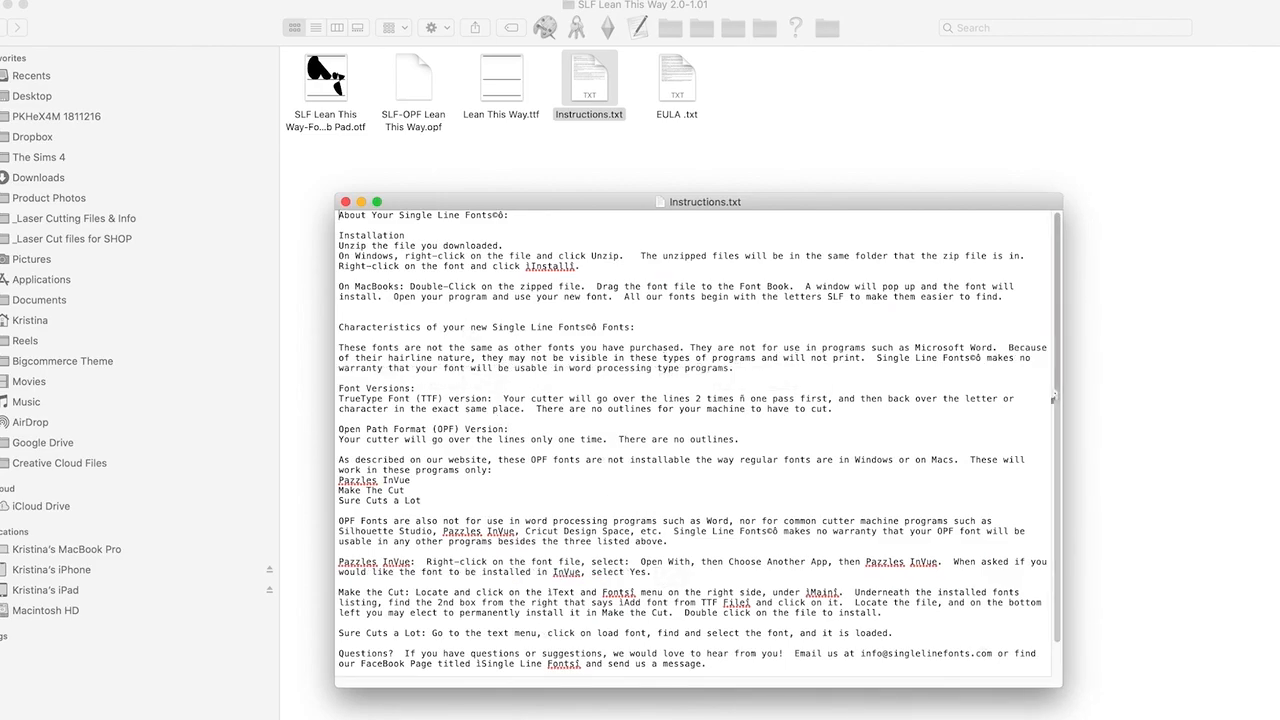
pyautogui.doubleClick(428, 366)
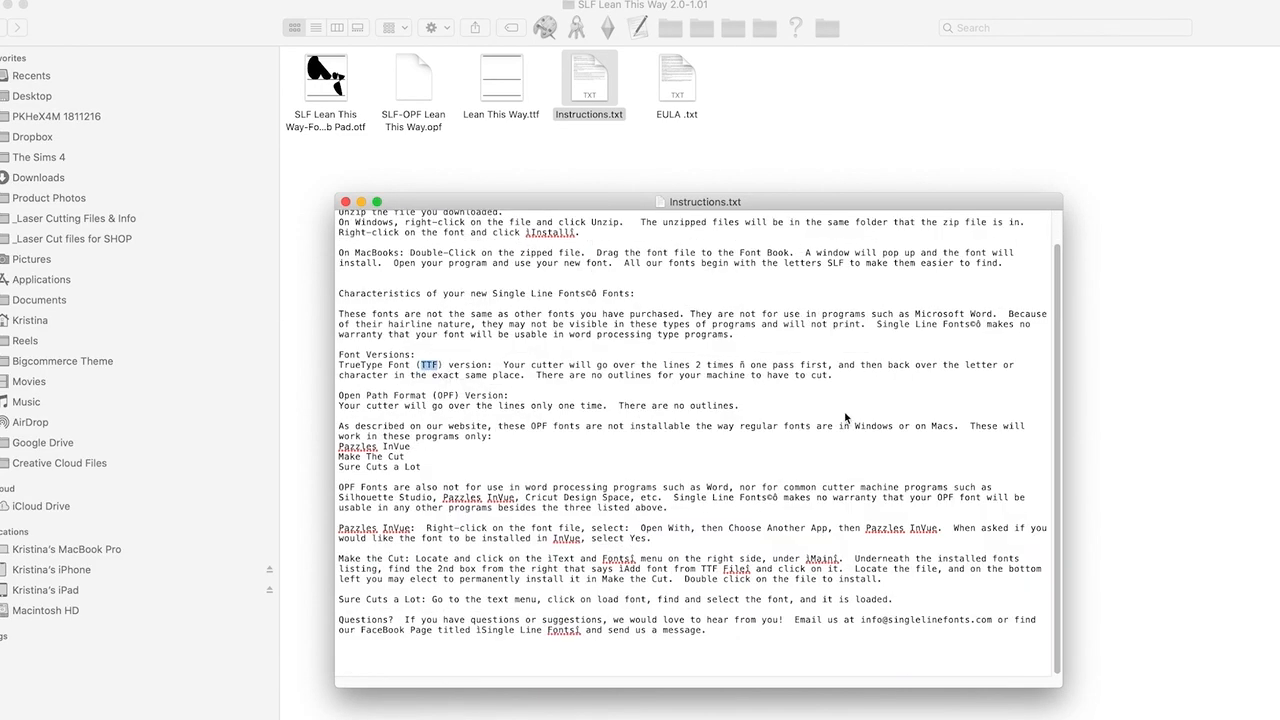
pyautogui.click(346, 203)
# Step: Install the Lean This Way.ttf font from the downloaded font folder
pyautogui.doubleClick(505, 78)
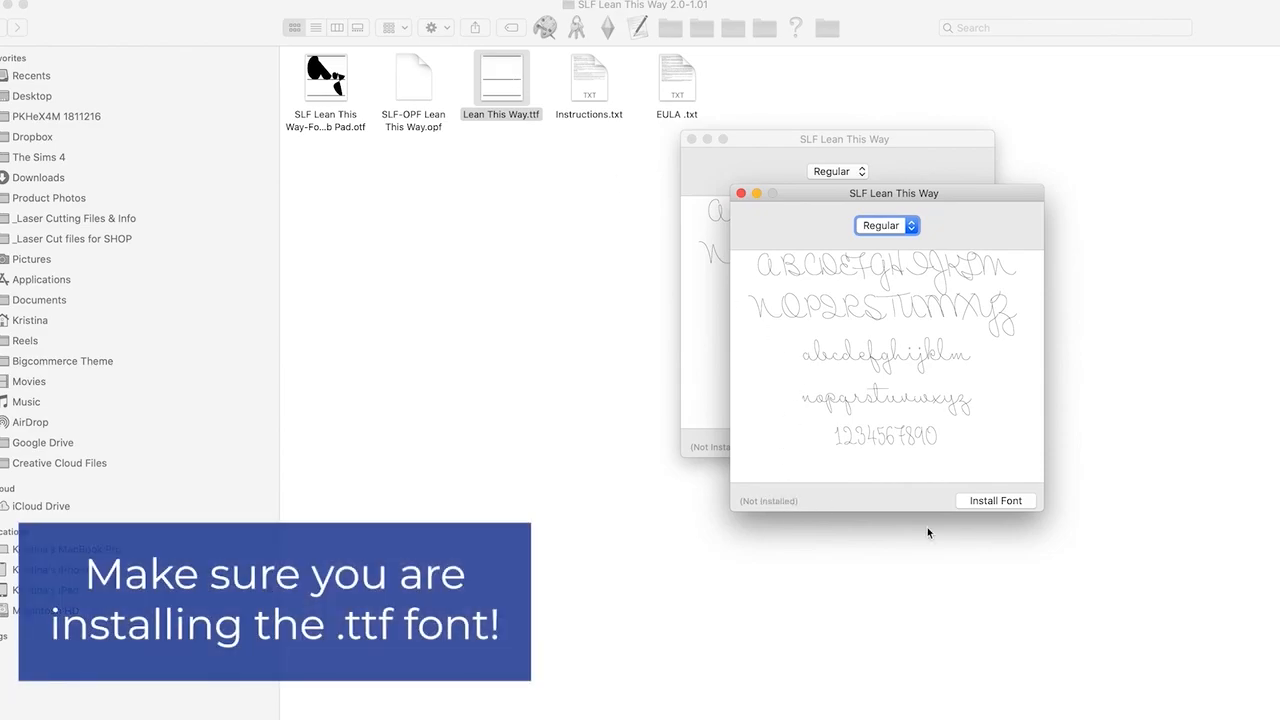
pyautogui.click(975, 500)
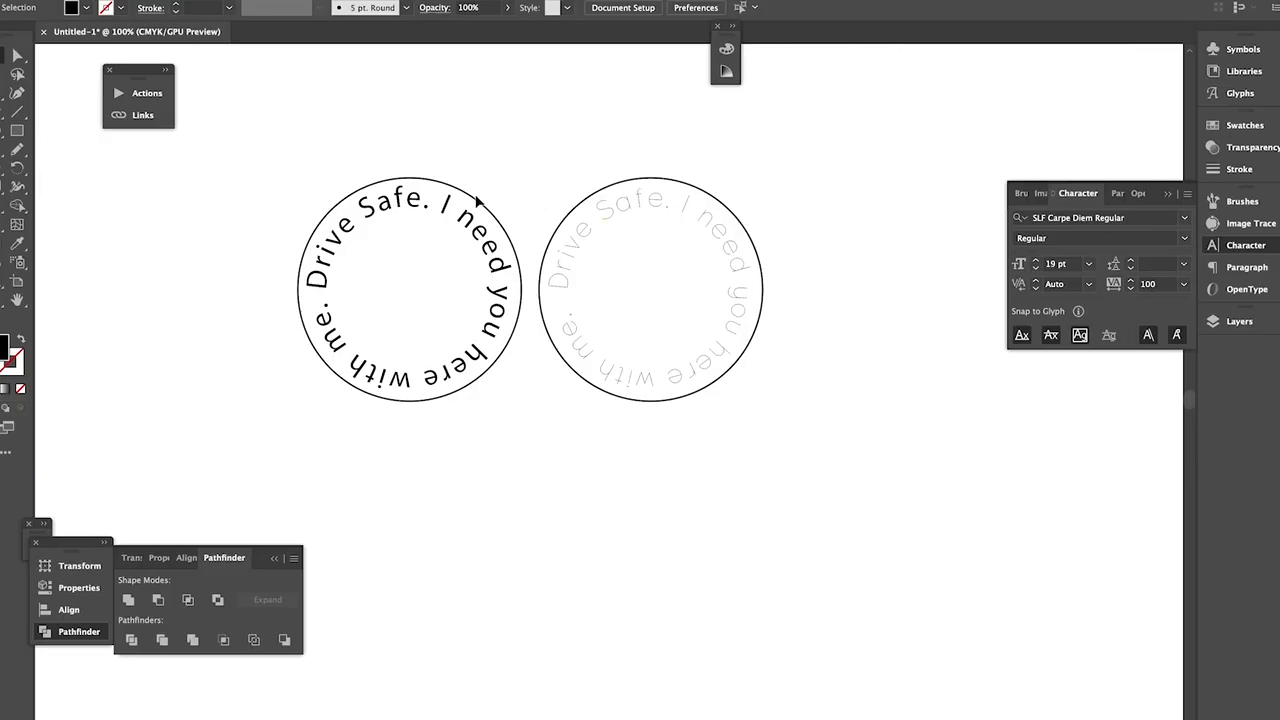
# Step: Switch to Illustrator and check which font each of the two circular texts uses
pyautogui.click(469, 217)
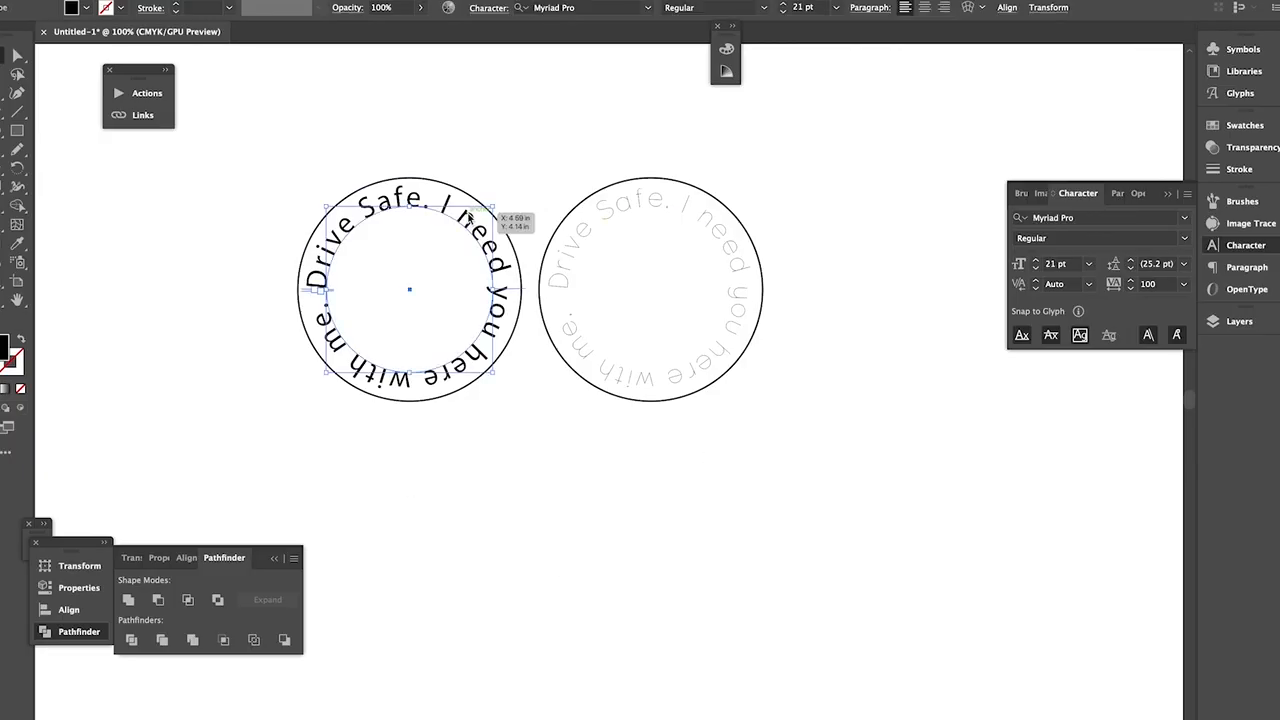
pyautogui.tripleClick(643, 190)
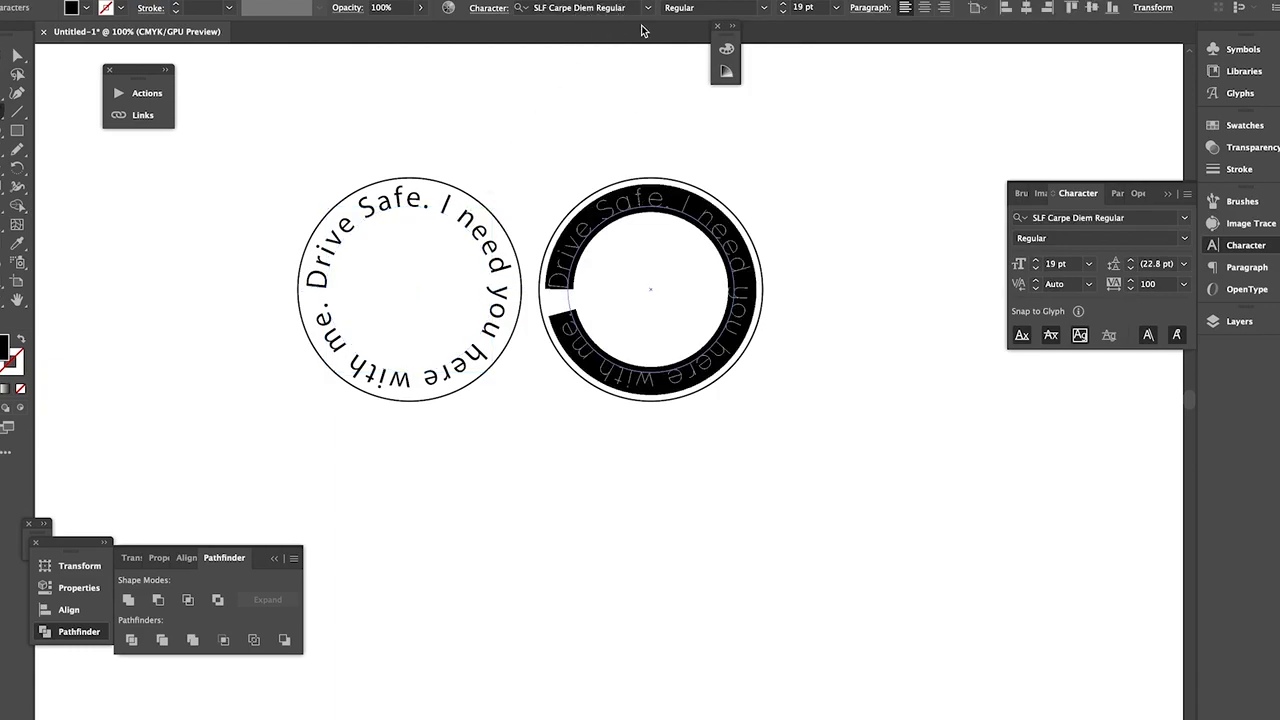
pyautogui.press('Escape')
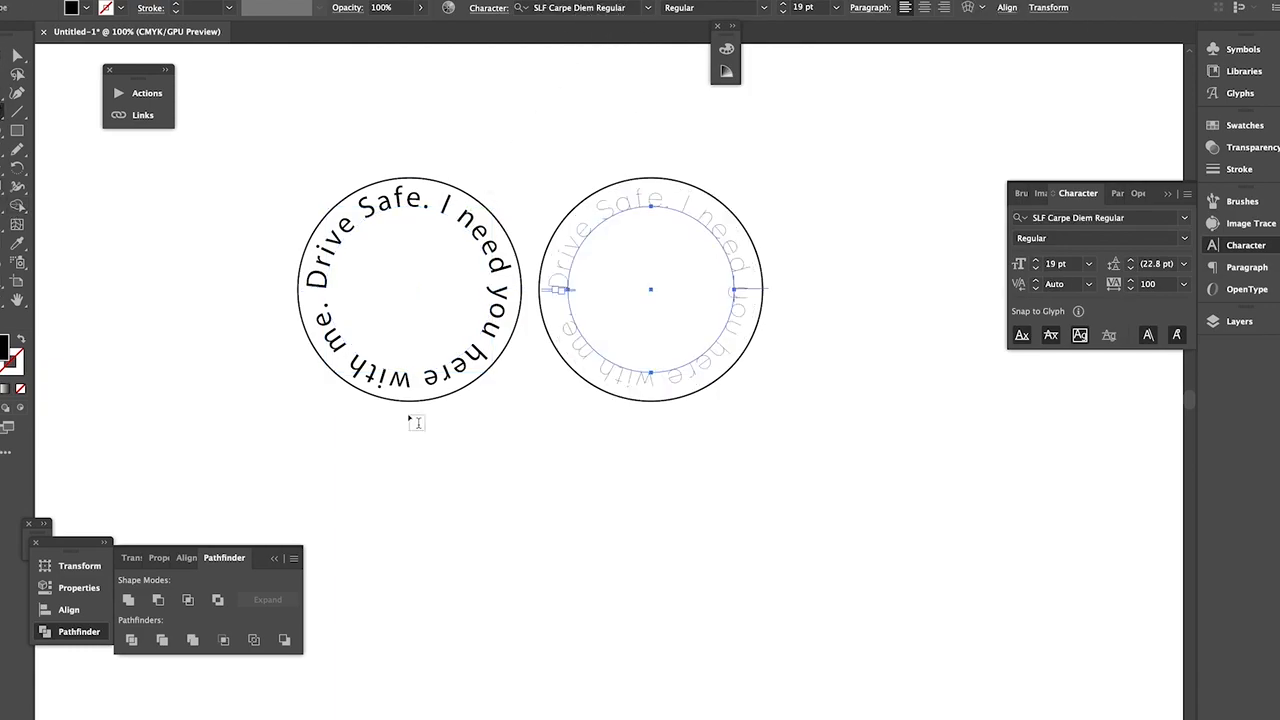
# Step: Add the text "Testing this out" below the two circles and select all of it
pyautogui.click(533, 508)
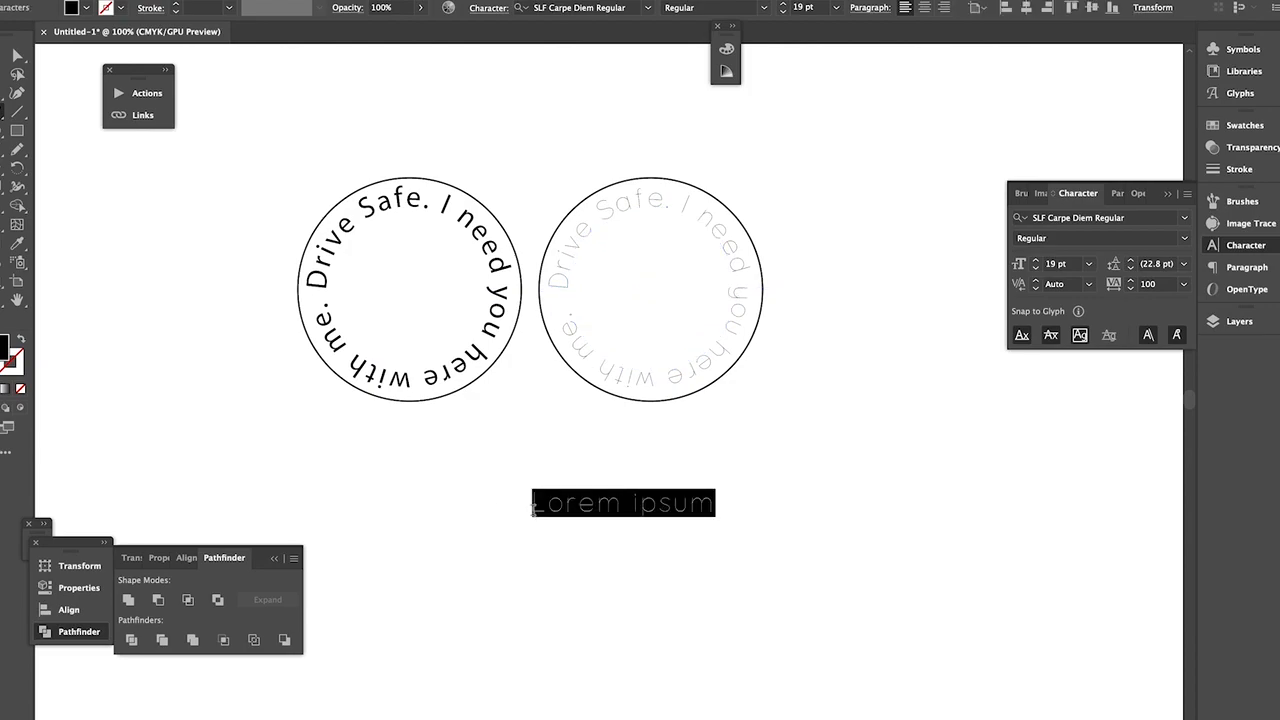
pyautogui.write('Testing this out')
pyautogui.tripleClick(574, 507)
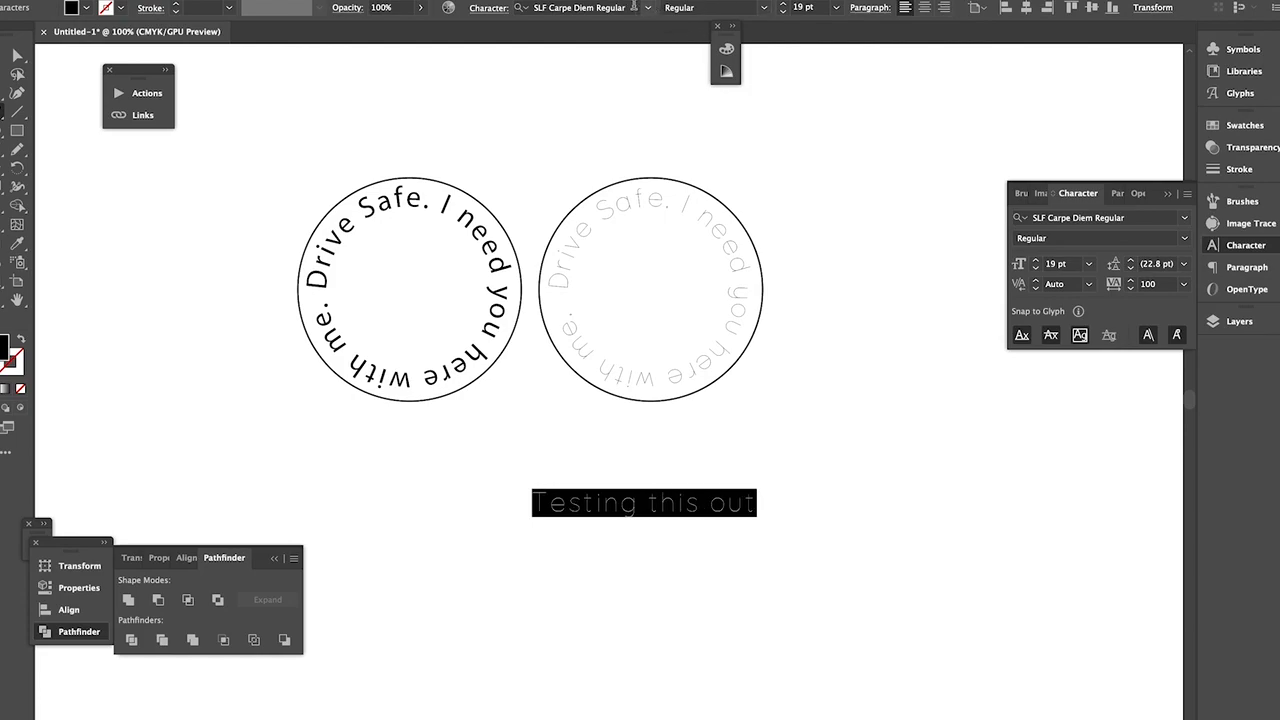
# Step: Search the fonts for "slf" and set the "Testing this out" text to SLF Lean This Way
pyautogui.click(614, 7)
pyautogui.write('slf')
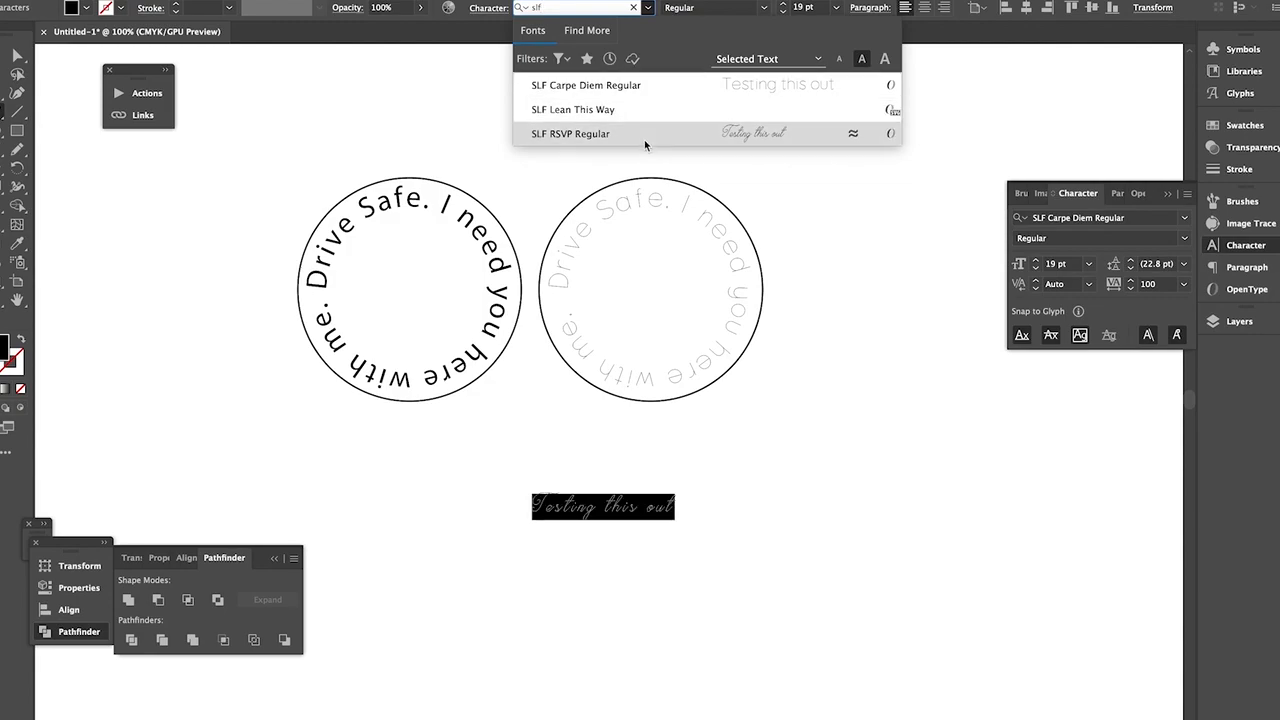
pyautogui.click(649, 112)
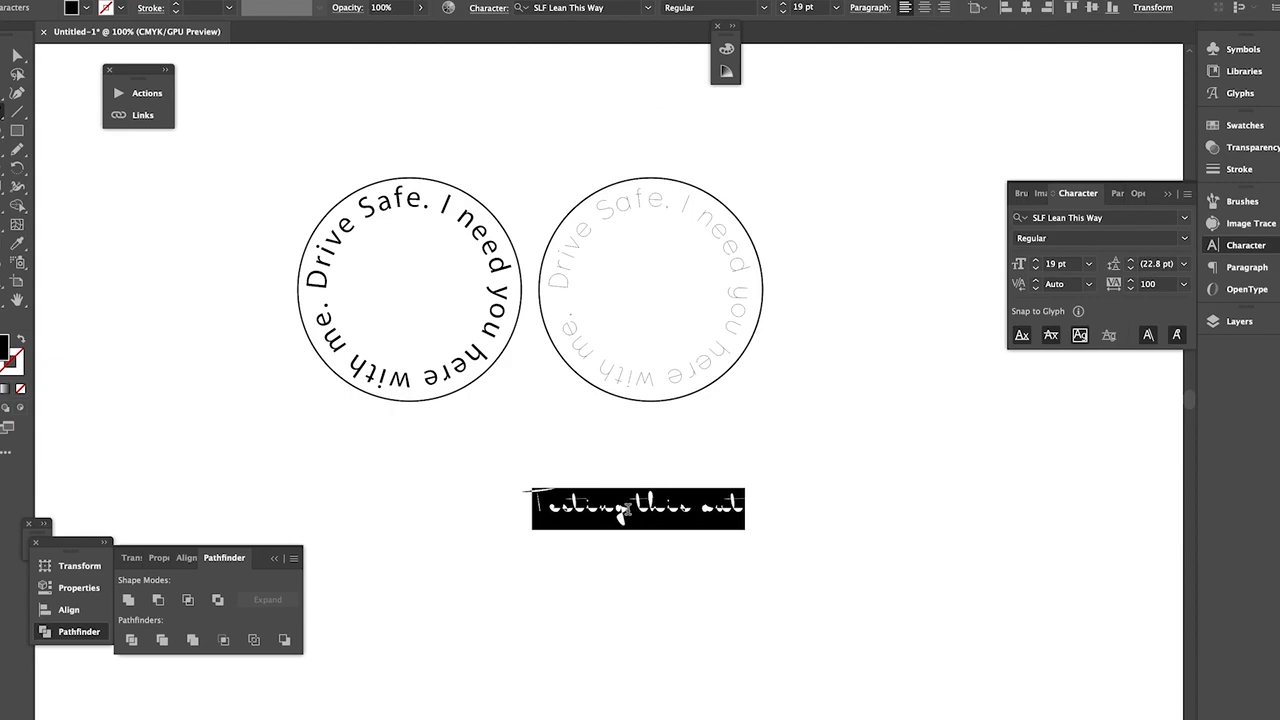
pyautogui.click(628, 509)
pyautogui.moveTo(690, 511); pyautogui.dragTo(873, 420)
pyautogui.moveTo(779, 497); pyautogui.dragTo(749, 514)
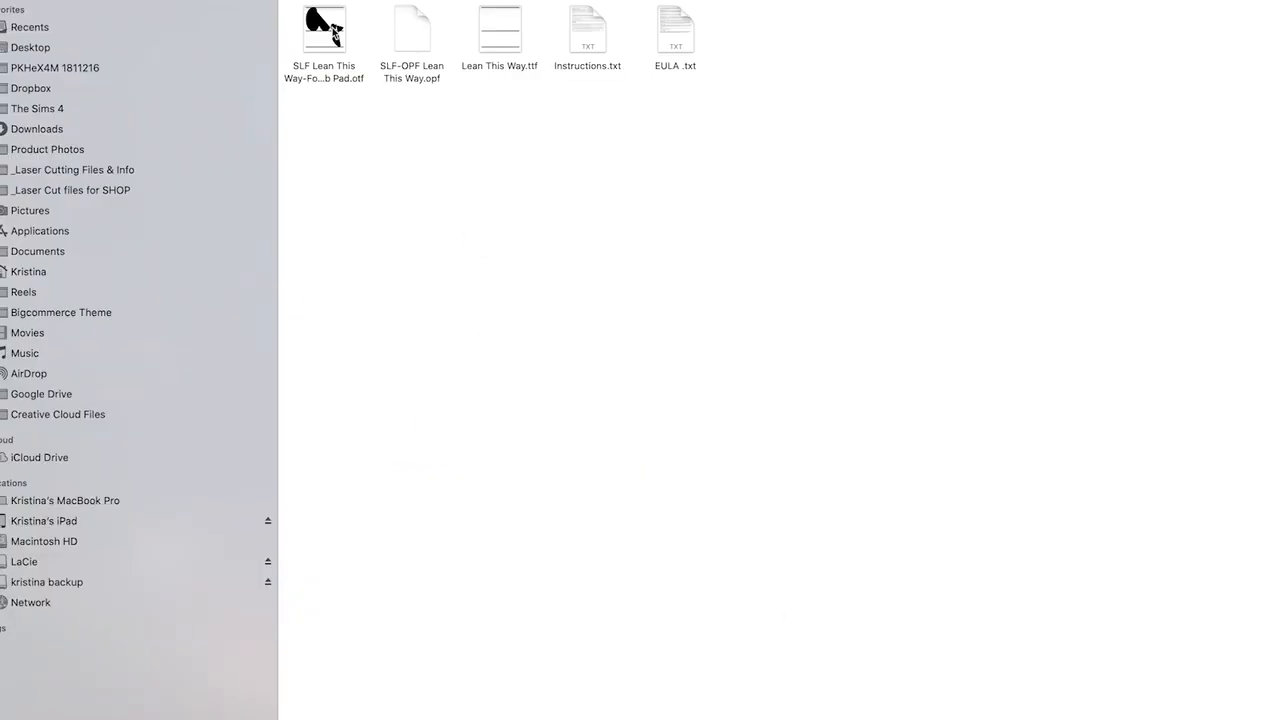
# Step: Look at the OTF and TTF files of Lean This Way in Finder, and check SLF Lean This Way's management options in Font Book
pyautogui.click(335, 33)
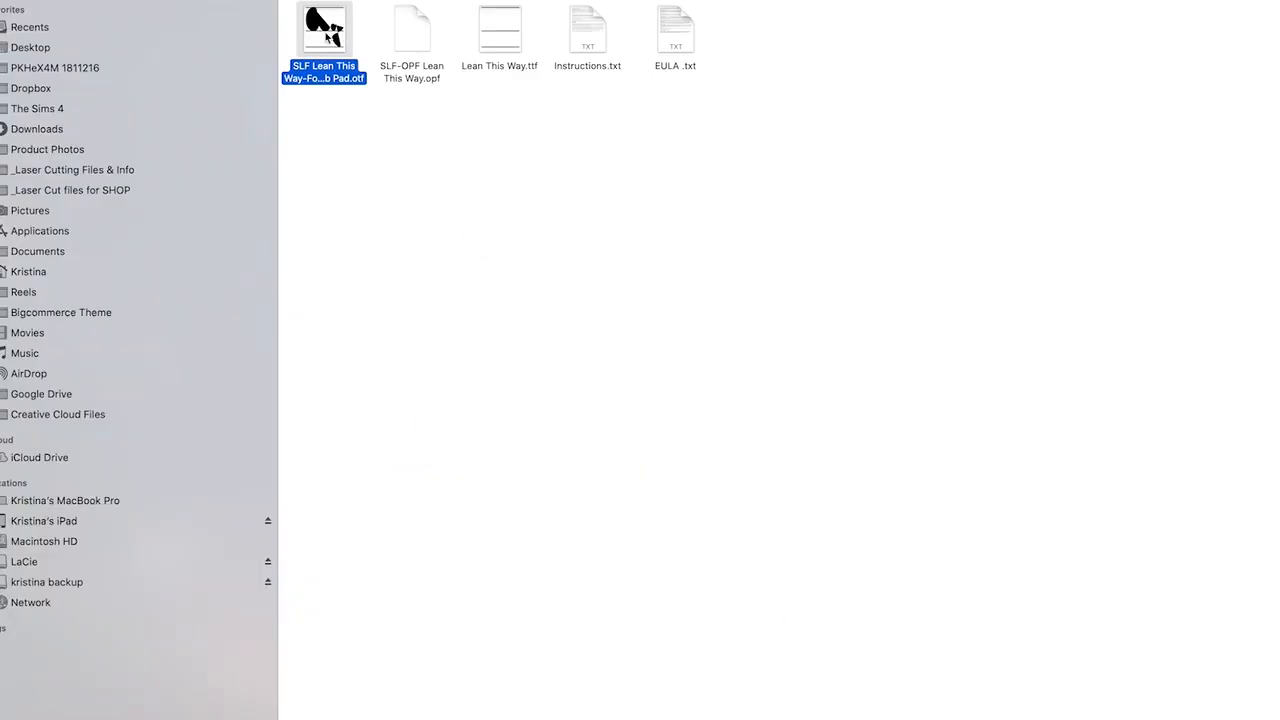
pyautogui.click(501, 42)
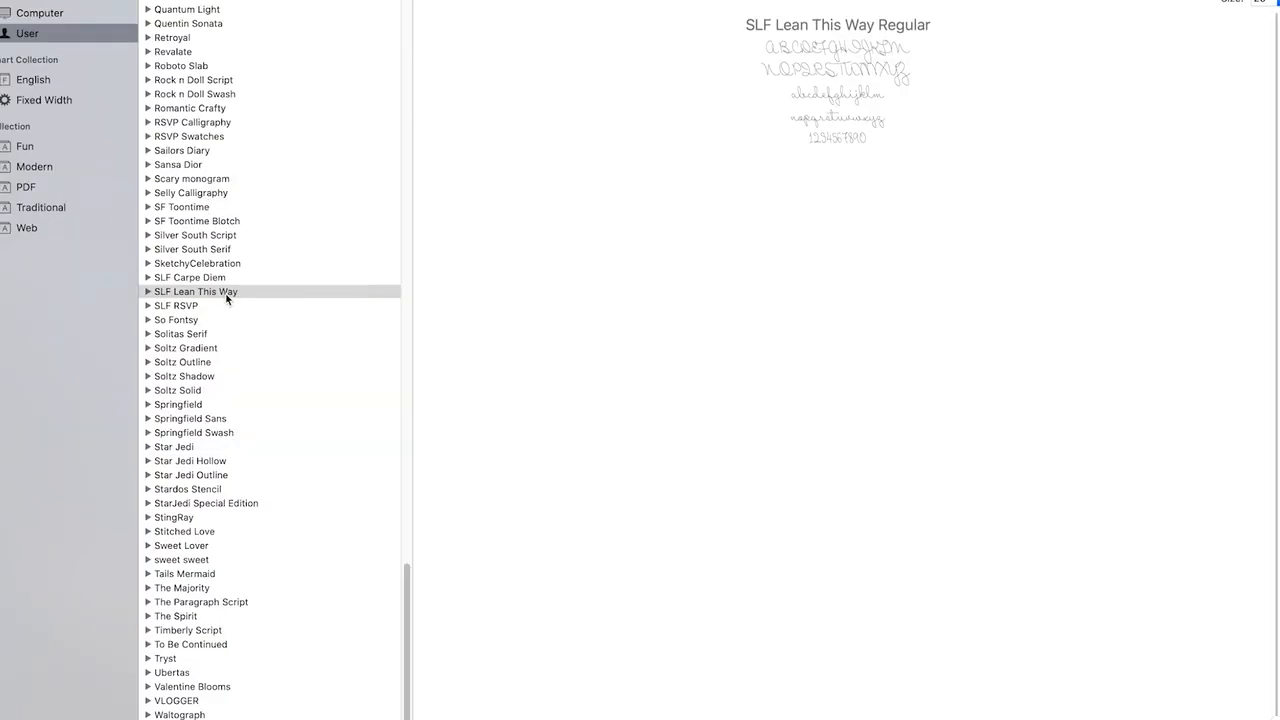
pyautogui.rightClick(232, 297)
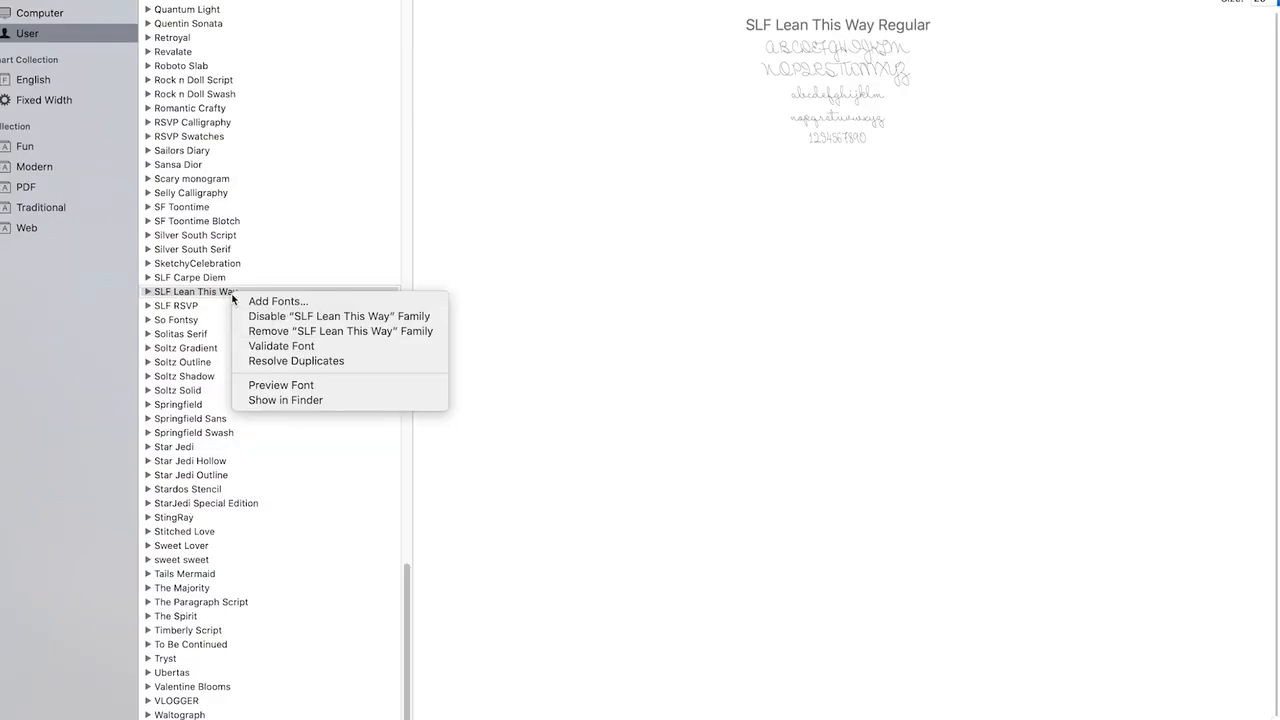
pyautogui.click(616, 310)
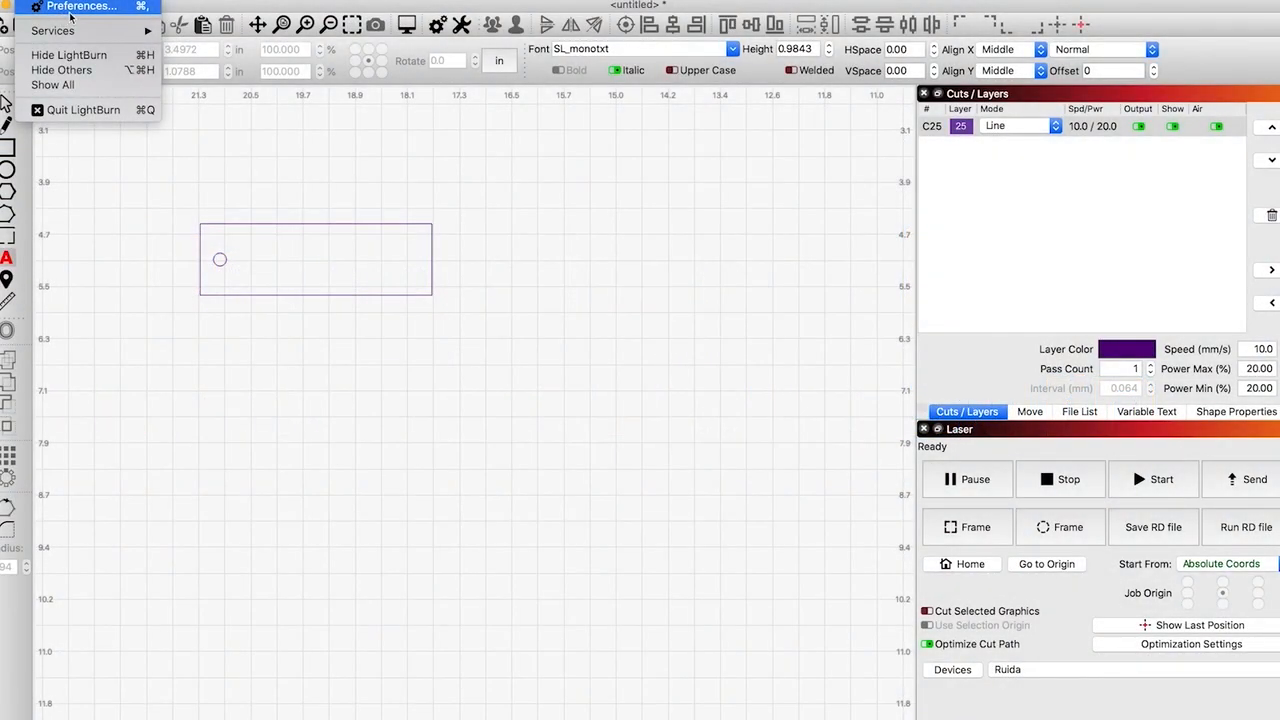
# Step: Switch to LightBurn and check the SHX font path in the File Settings, then confirm the settings
pyautogui.click(70, 8)
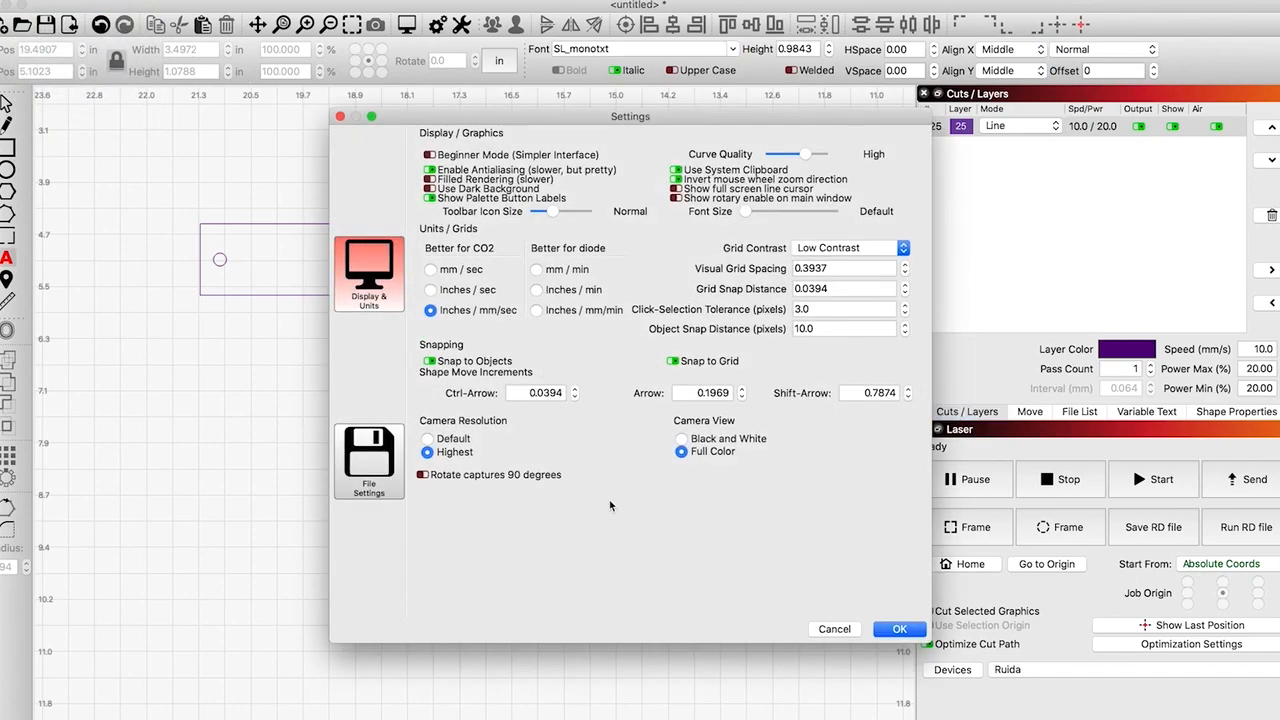
pyautogui.click(371, 470)
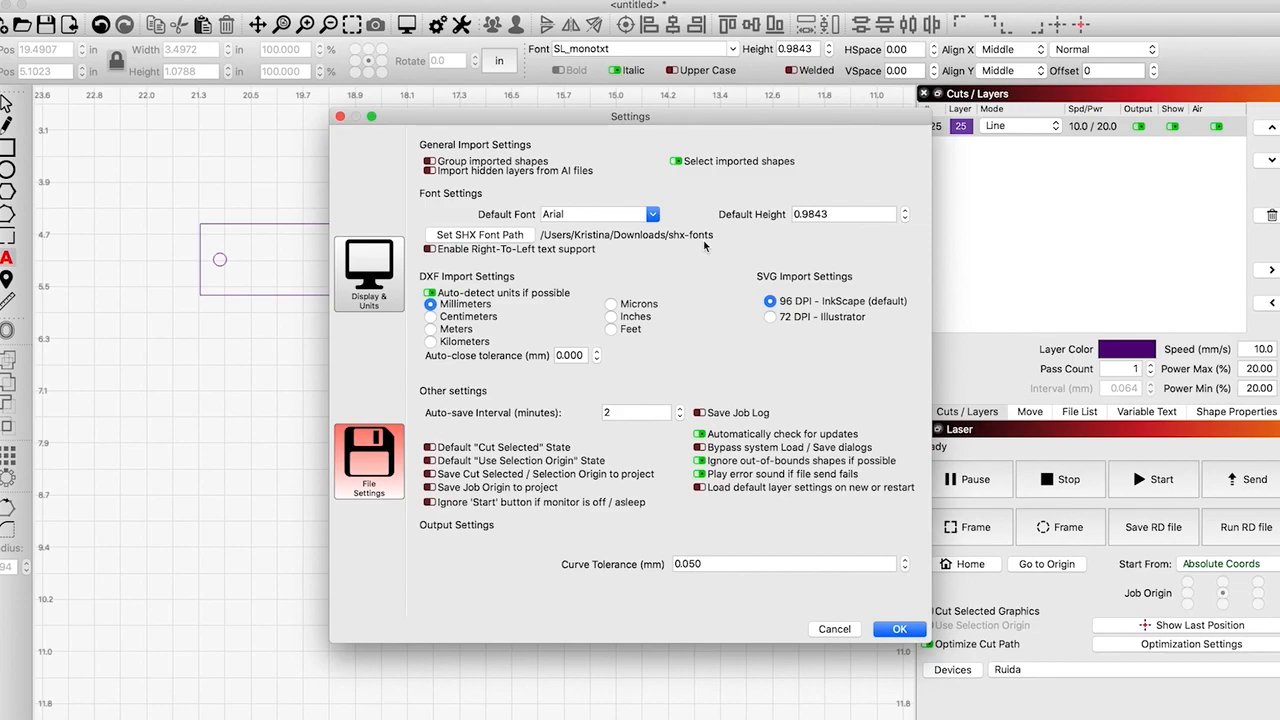
pyautogui.click(899, 629)
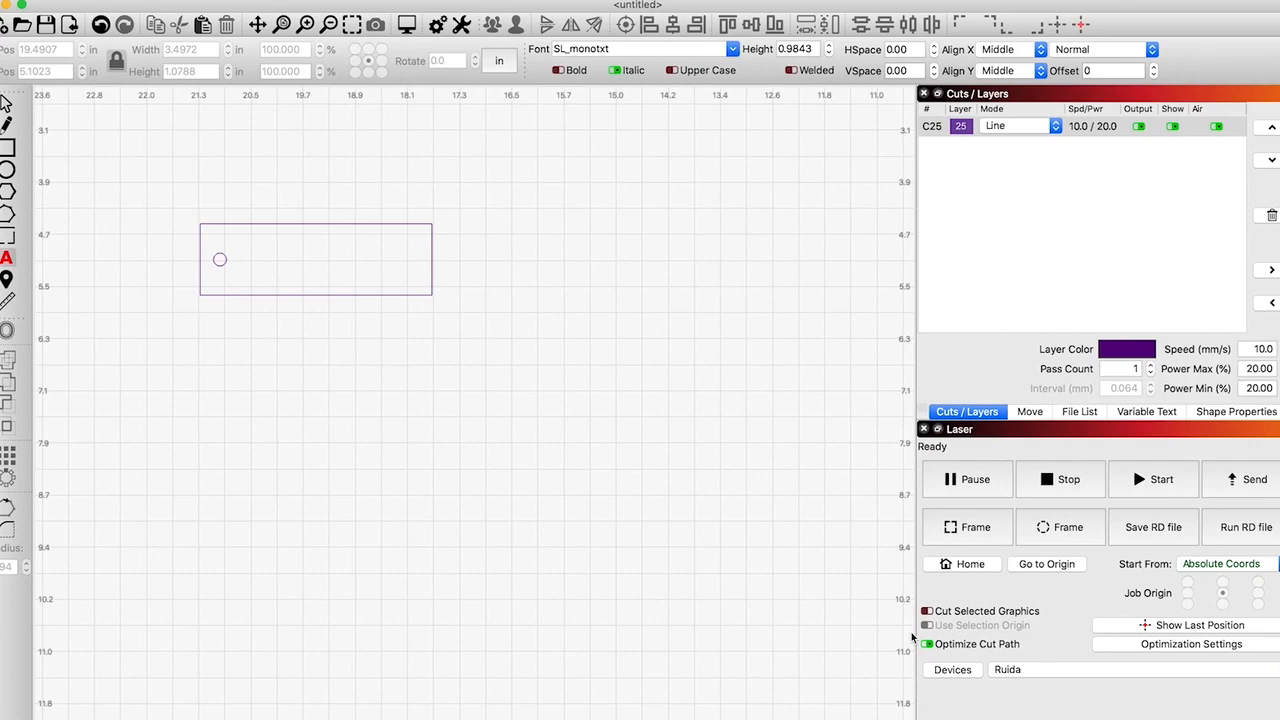
# Step: Add the text "TEST" below the tag outline and preview it in the installed SL and SLF fonts
pyautogui.click(443, 421)
pyautogui.write('TEST')
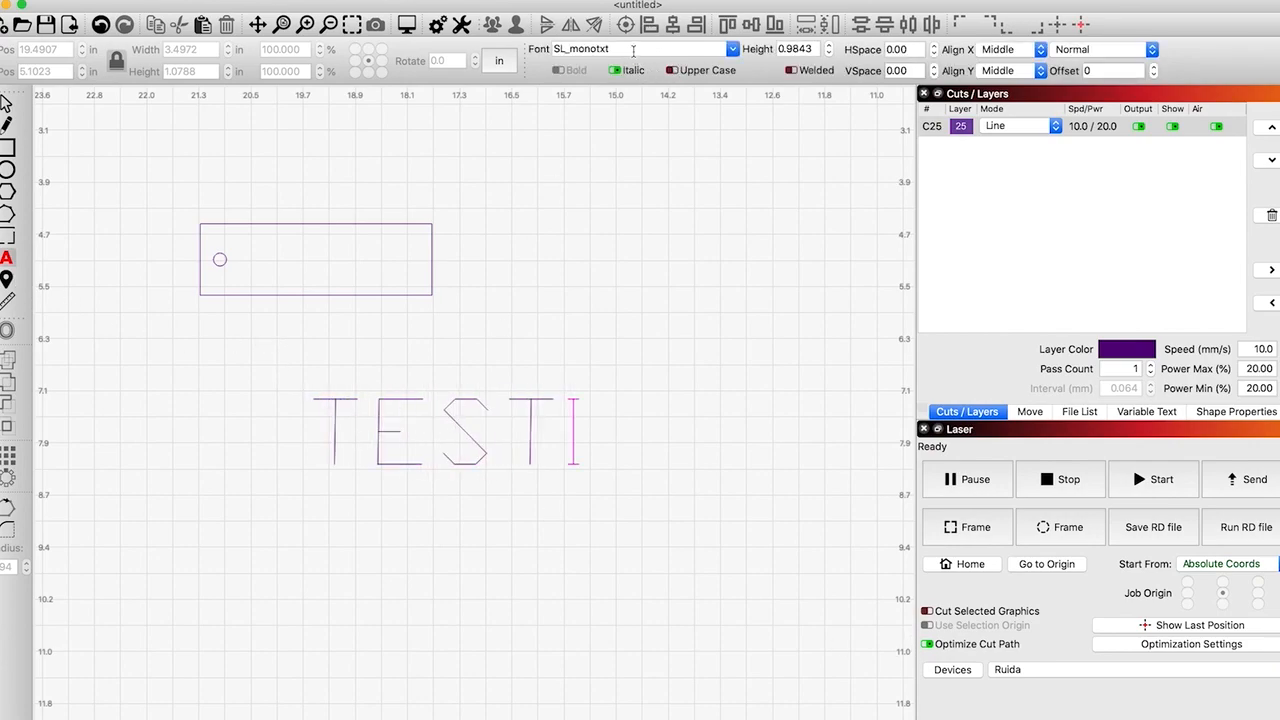
pyautogui.click(633, 50)
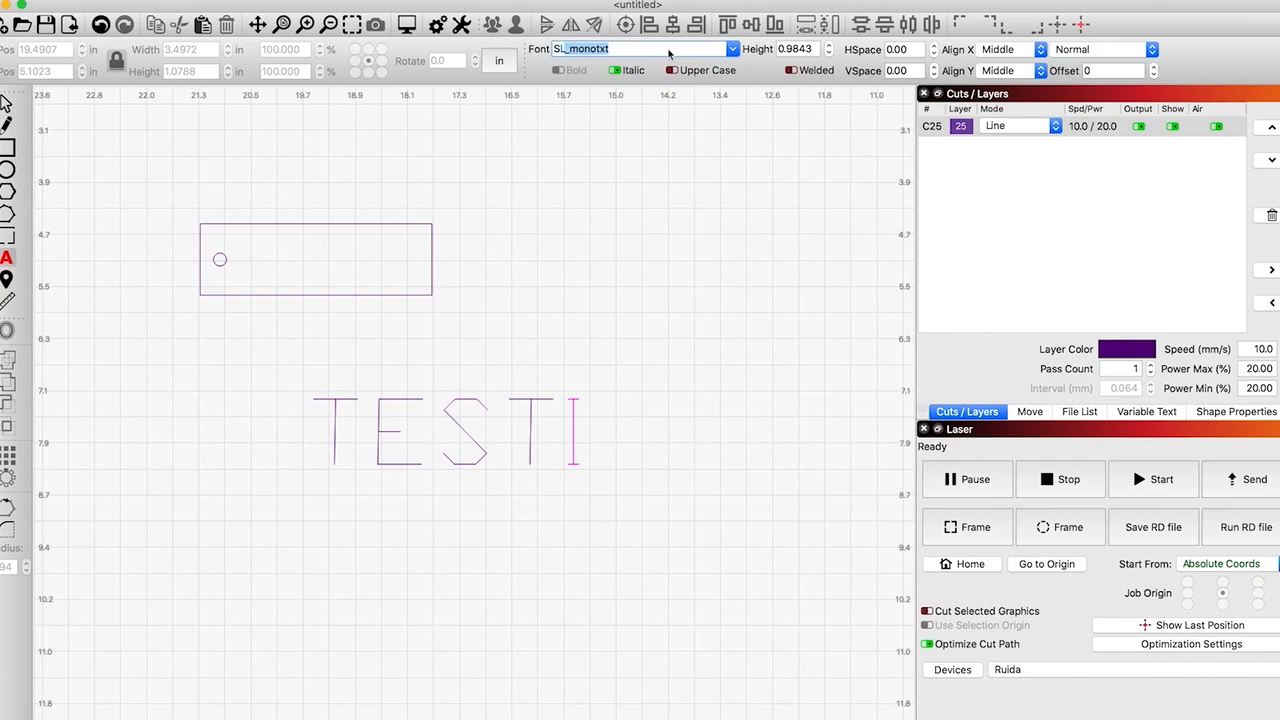
pyautogui.click(732, 49)
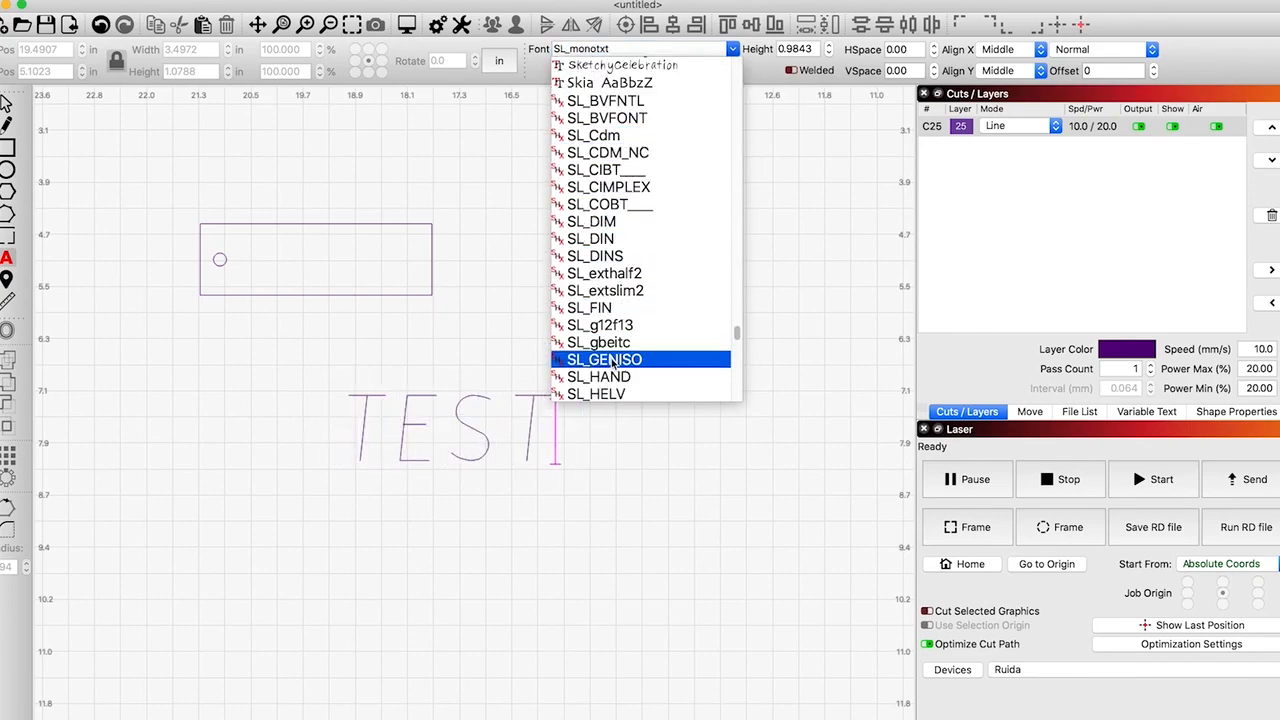
pyautogui.moveTo(737, 334); pyautogui.dragTo(730, 357)
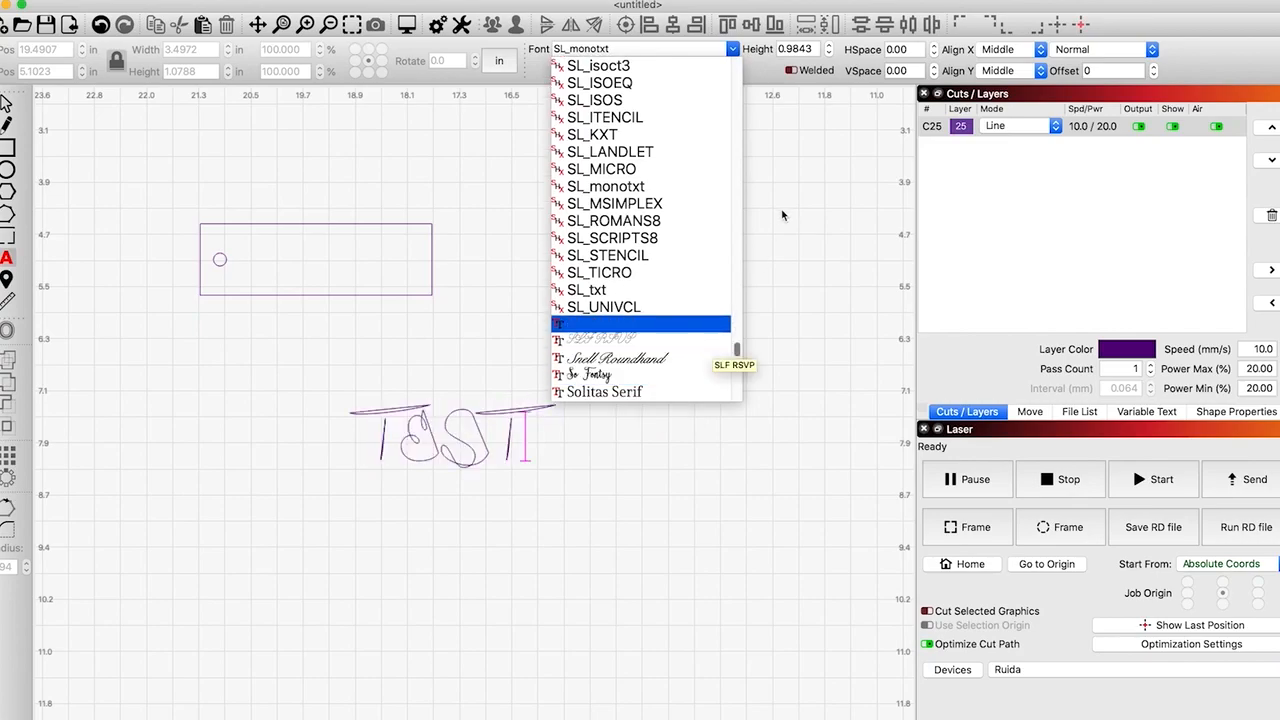
# Step: Set the "TEST" text's font to SLF RSVP and reopen the text for editing
pyautogui.click(642, 57)
pyautogui.write('SLF RSVP')
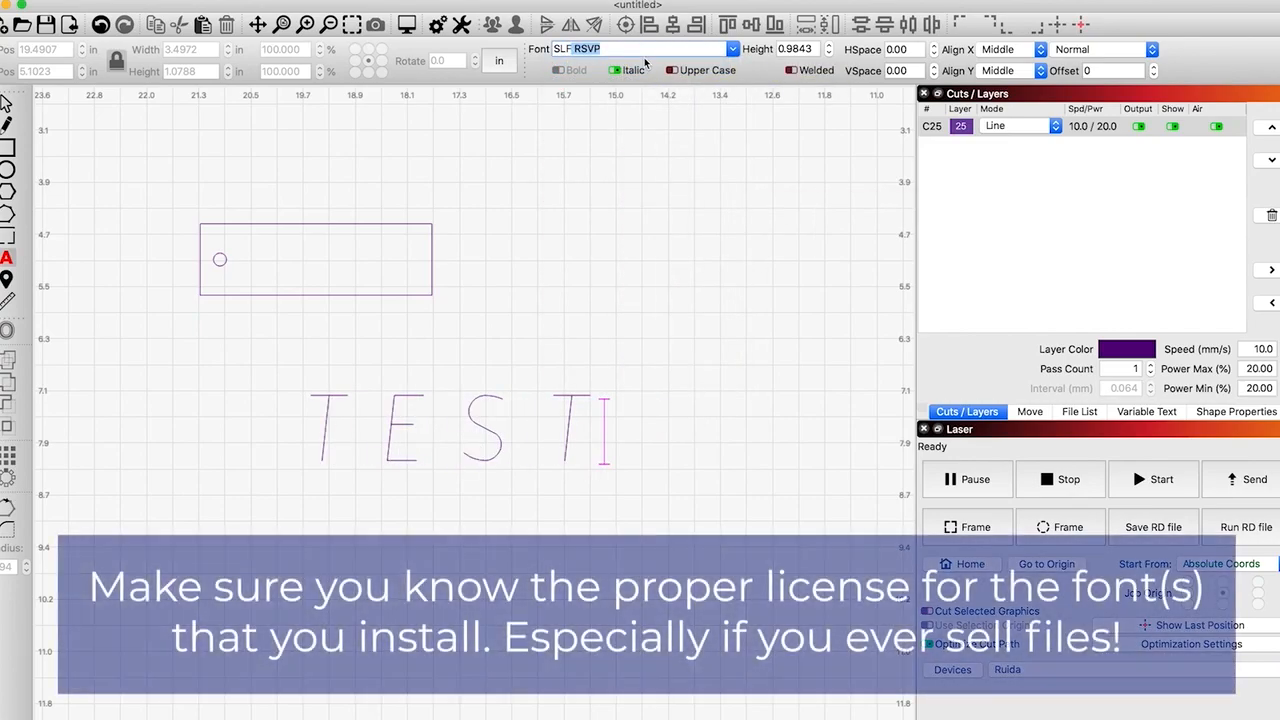
pyautogui.press('Return')
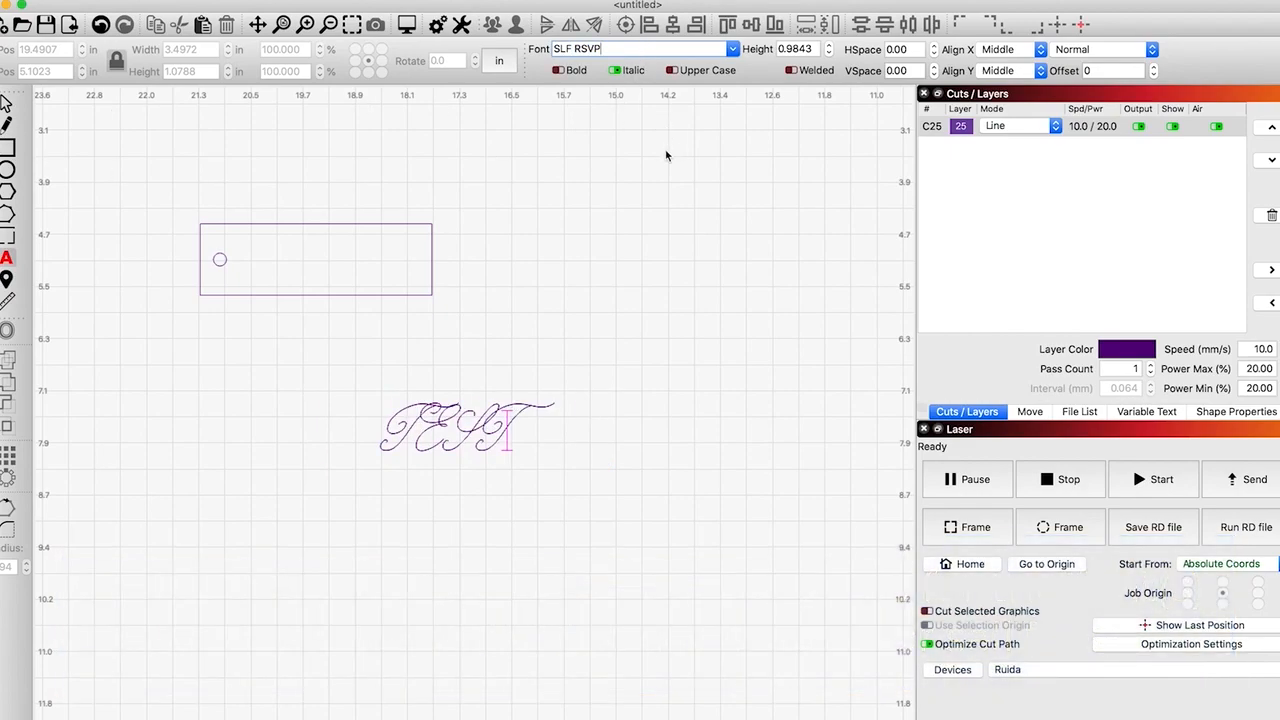
pyautogui.click(7, 103)
pyautogui.scroll(4, 460, 435)
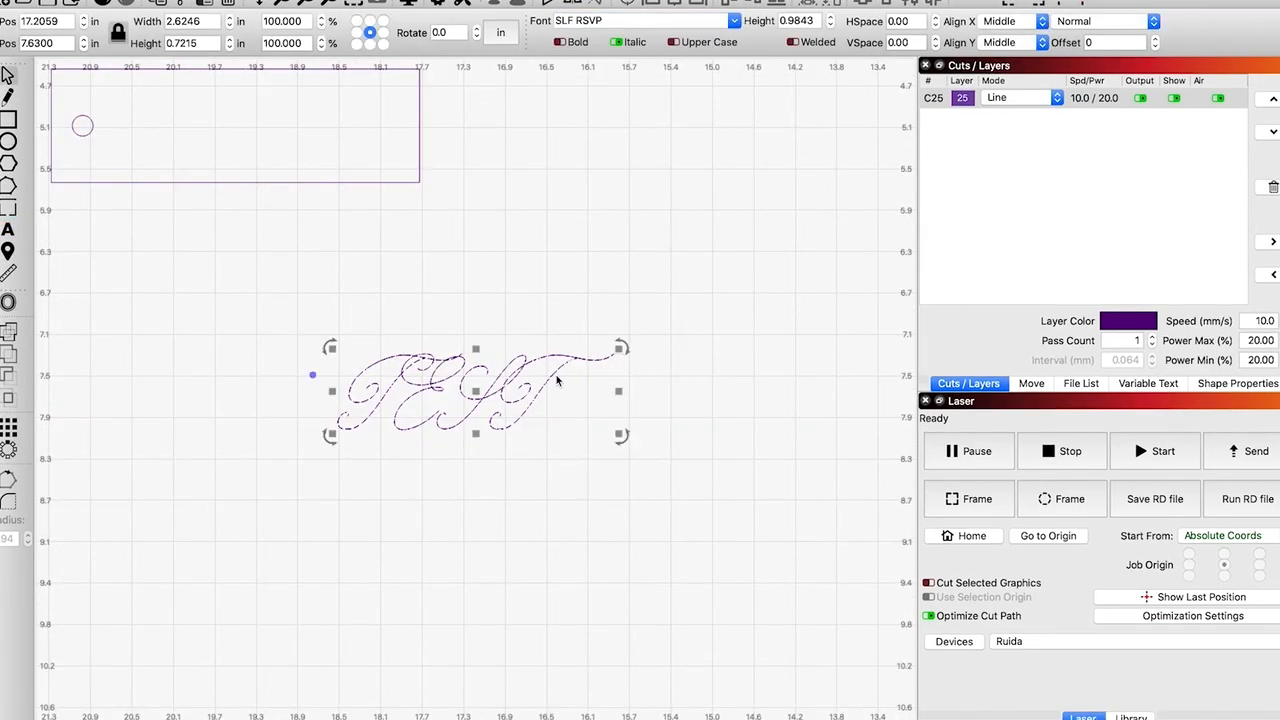
pyautogui.doubleClick(557, 380)
pyautogui.press('BackSpace')
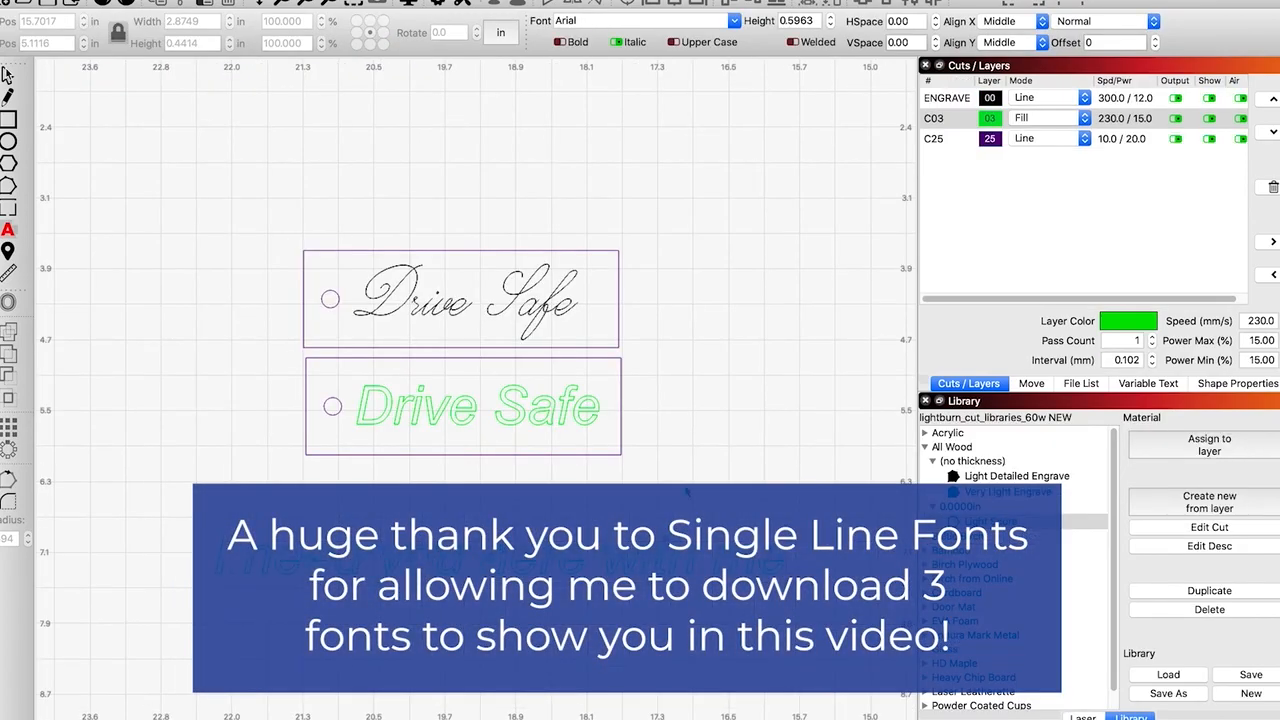
# Step: Fit the green line "I need you here with me" beneath "Drive Safe" inside the lower tag
pyautogui.moveTo(453, 567); pyautogui.dragTo(596, 427)
pyautogui.scroll(3, 476, 393)
pyautogui.moveTo(628, 412); pyautogui.dragTo(631, 391)
pyautogui.click(600, 468)
# Step: Add the text "I need you here with me" below the tags for the single-line version
pyautogui.click(600, 205)
pyautogui.click(8, 230)
pyautogui.click(365, 660)
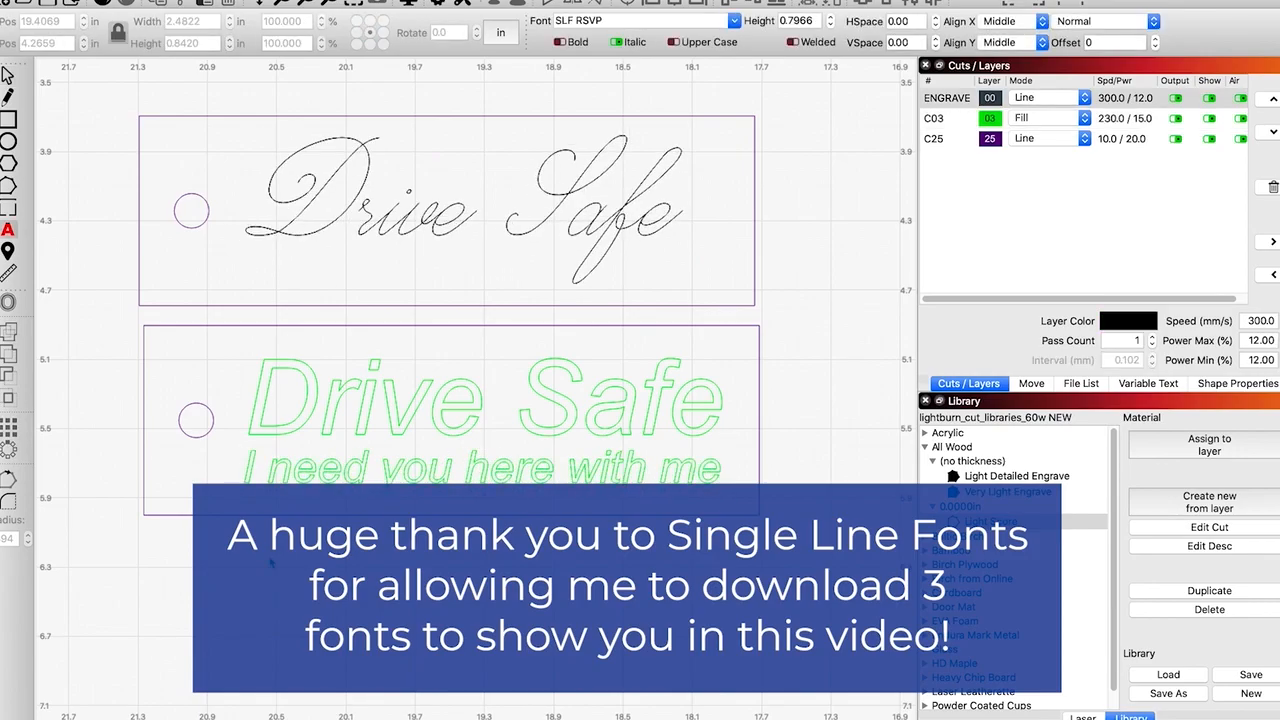
pyautogui.write('I need you here with me')
pyautogui.click(575, 677)
# Step: Set the new line of text to the SL_monotxt font and browse the font list for other single-line fonts
pyautogui.tripleClick(623, 22)
pyautogui.write('sl_monotxt')
pyautogui.press('super+minus')
pyautogui.press('super+minus')
pyautogui.click(735, 21)
pyautogui.scroll(5, 717, 300)
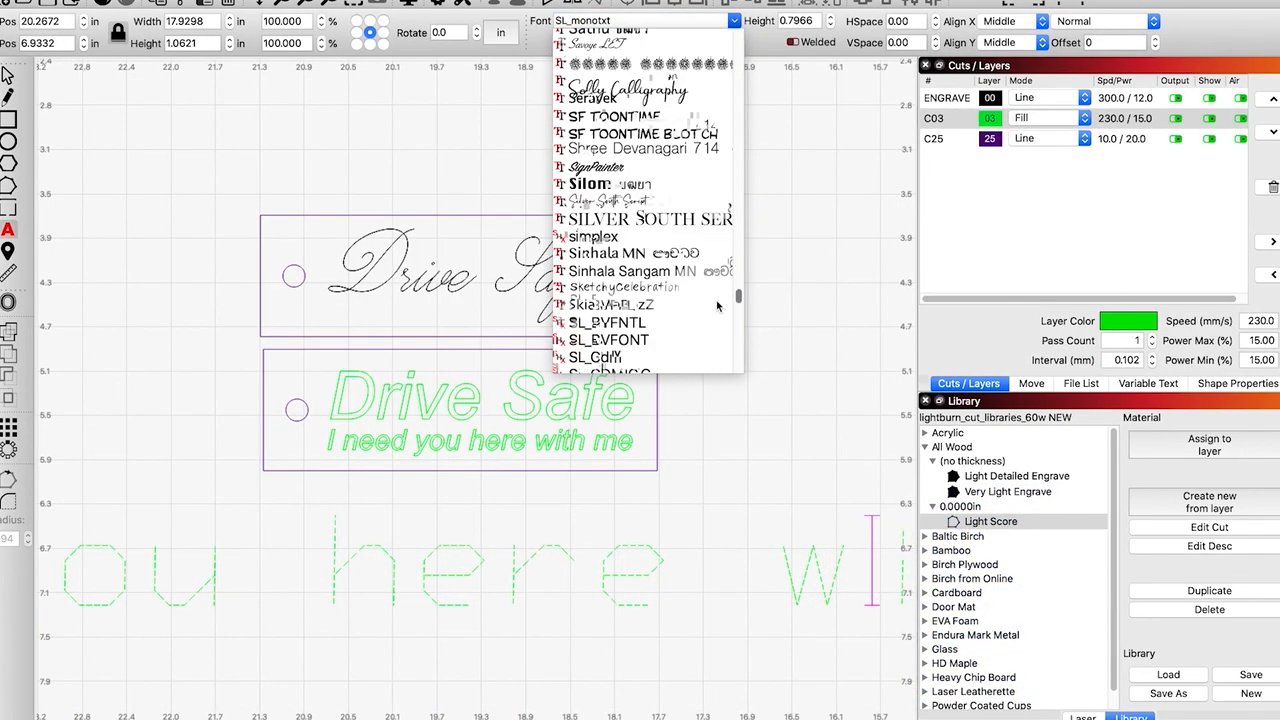
pyautogui.scroll(-5, 700, 260)
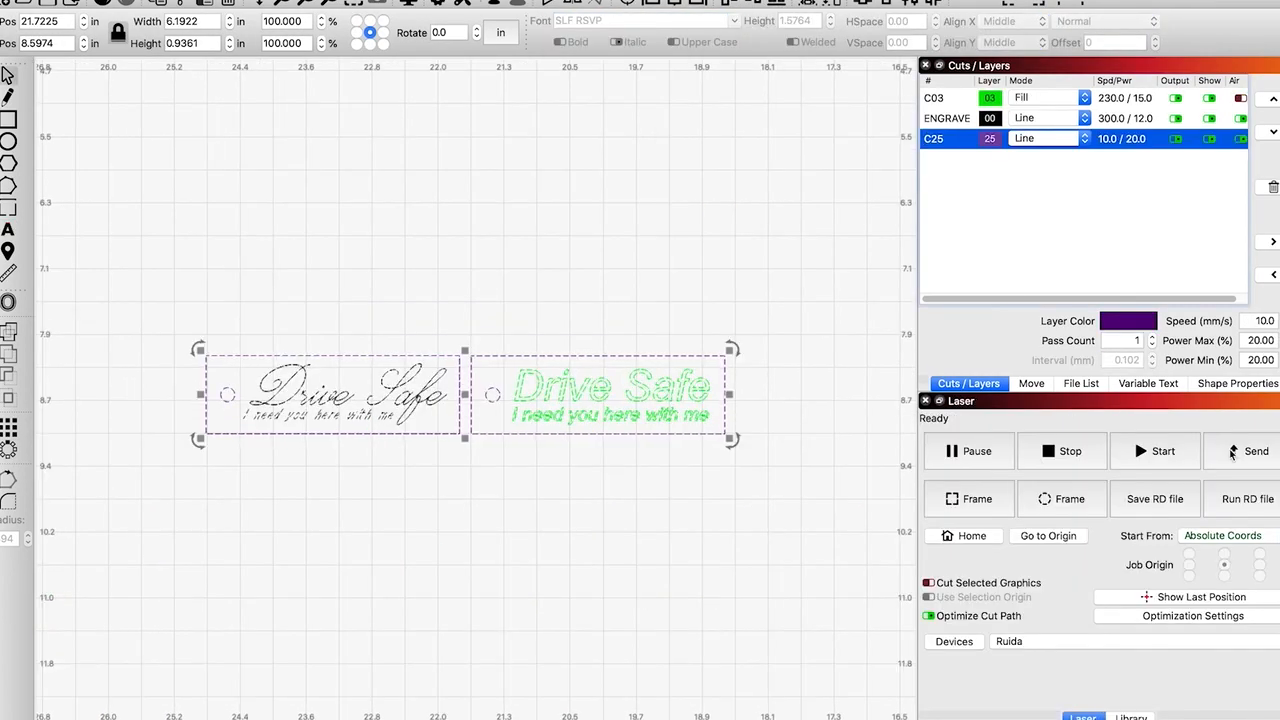